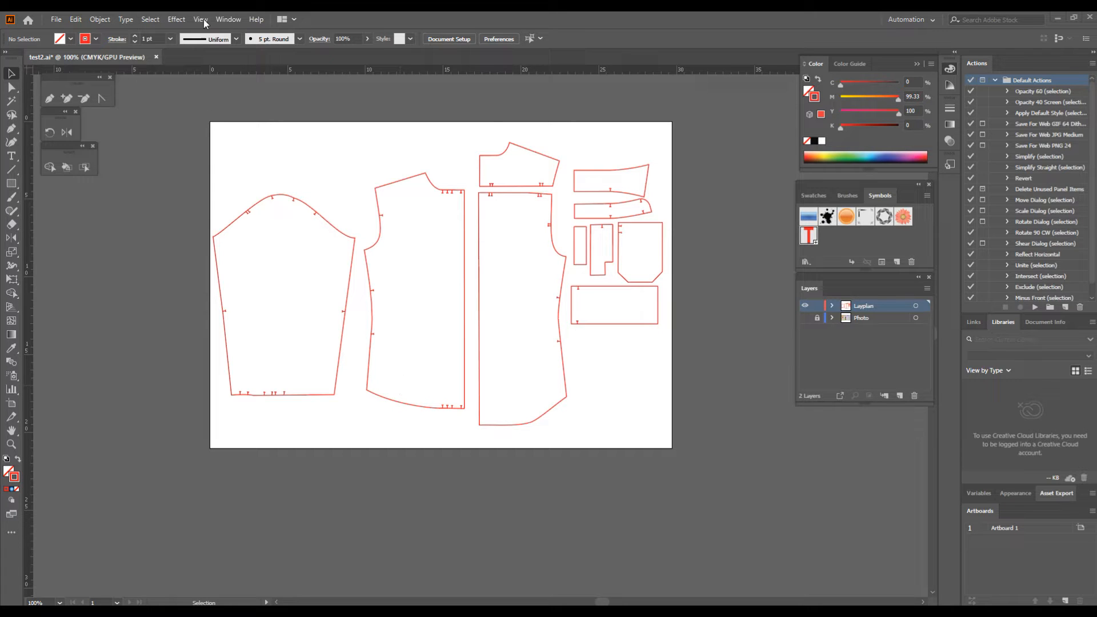
Add a second artboard to the document beside the pattern piece layout
{"action": "left_click", "coordinate": [227, 20]}
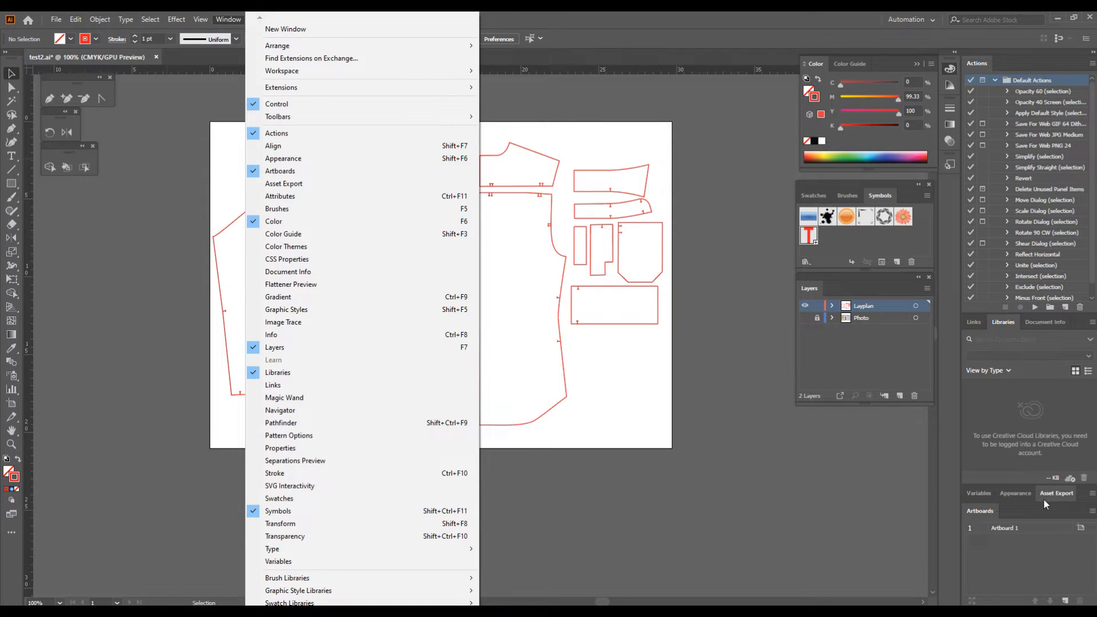
{"action": "left_click", "coordinate": [984, 513]}
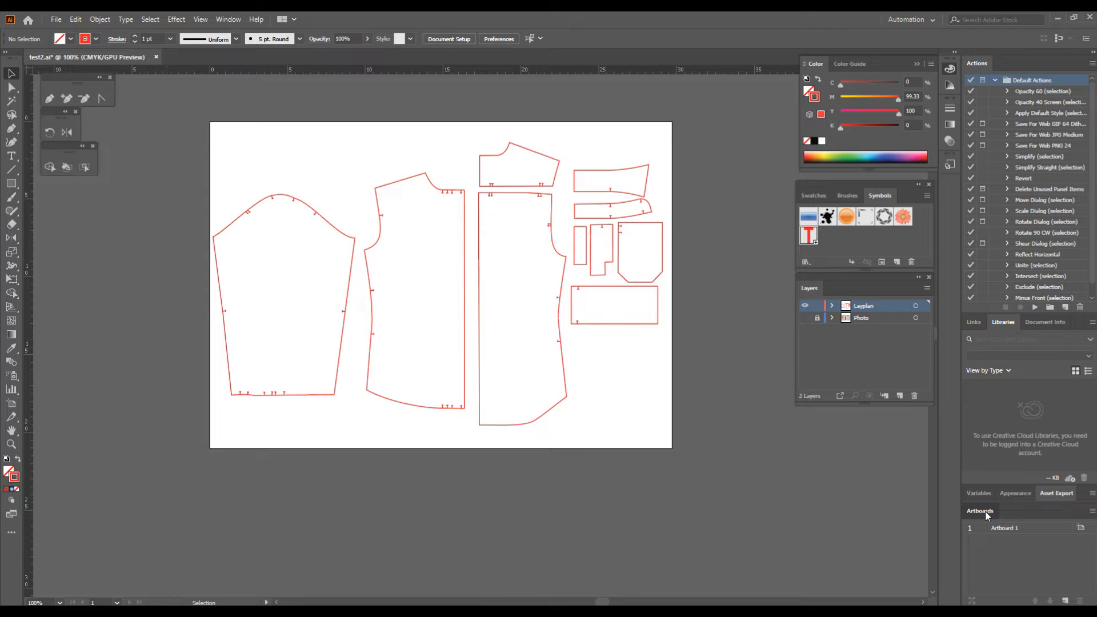
{"action": "left_click", "coordinate": [1066, 601]}
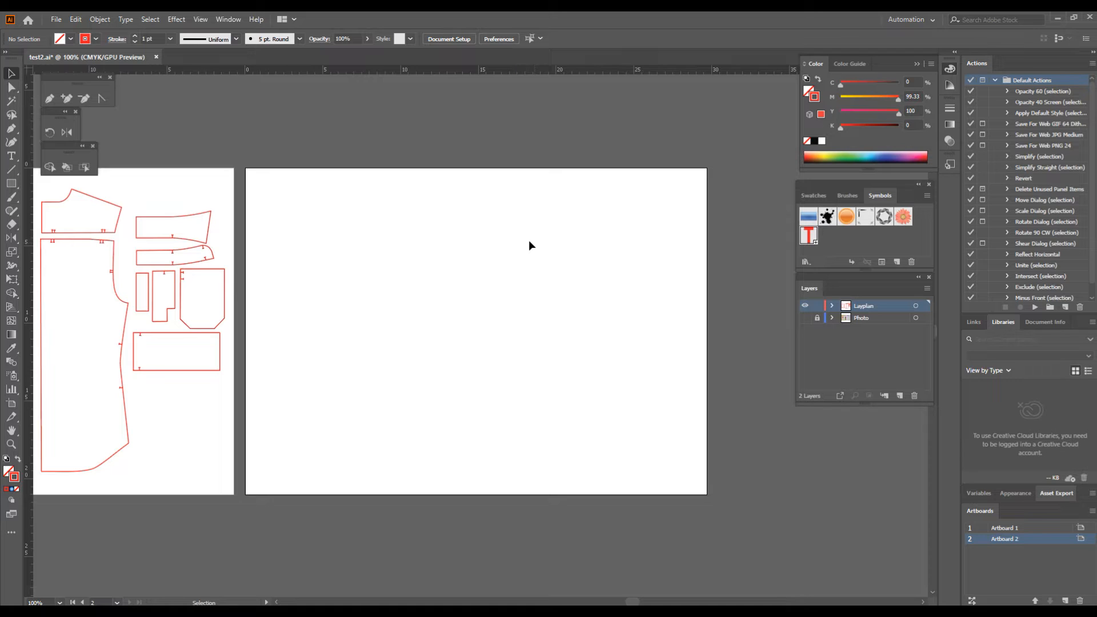
Create a rectangle 27 inches wide and 60 cm high, starting near the upper-left corner of the new artboard
{"action": "left_click", "coordinate": [12, 184]}
{"action": "left_click", "coordinate": [277, 217]}
{"action": "left_click_drag", "start_coordinate": [512, 341], "coordinate": [493, 276]}
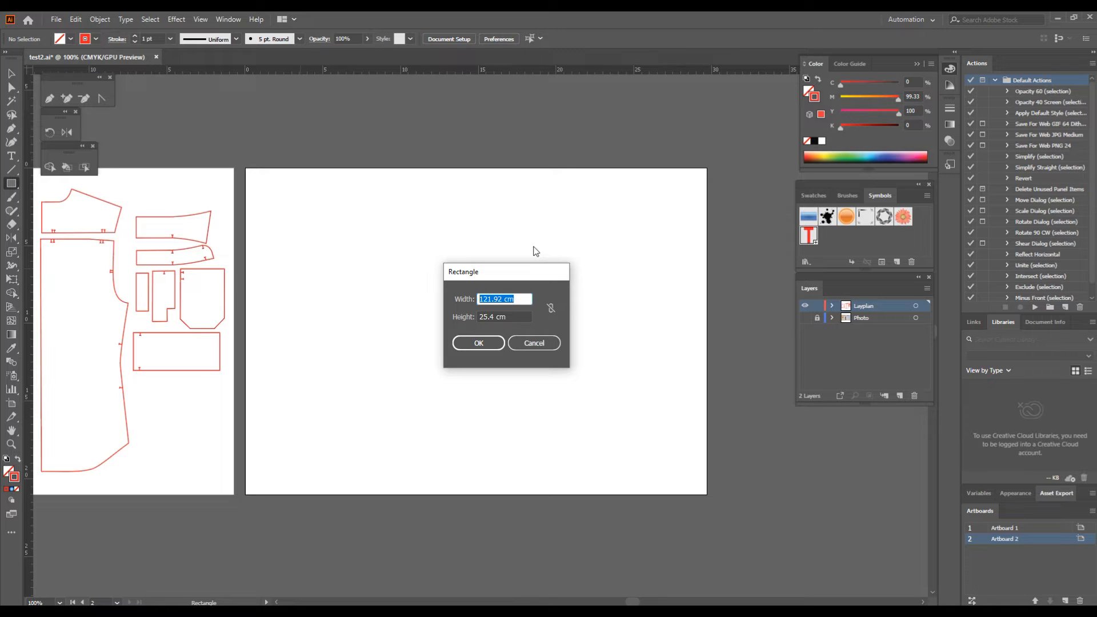
{"action": "type", "text": "27 inch"}
{"action": "key", "text": "Tab"}
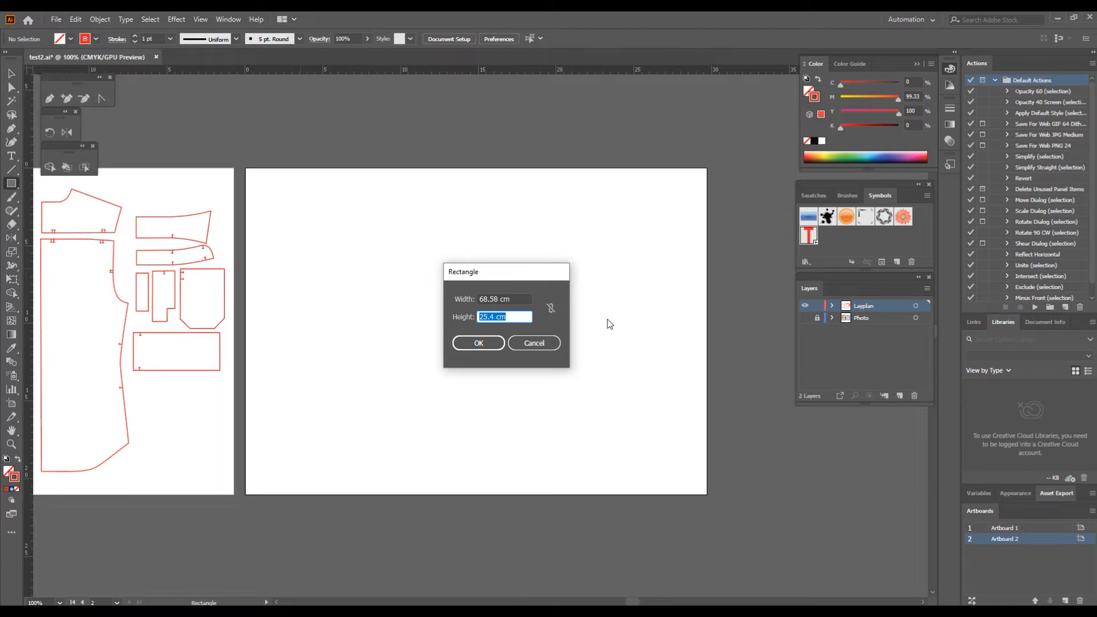
{"action": "type", "text": "50"}
{"action": "key", "text": "BackSpace"}
{"action": "type", "text": "60cm"}
{"action": "left_click", "coordinate": [477, 345]}
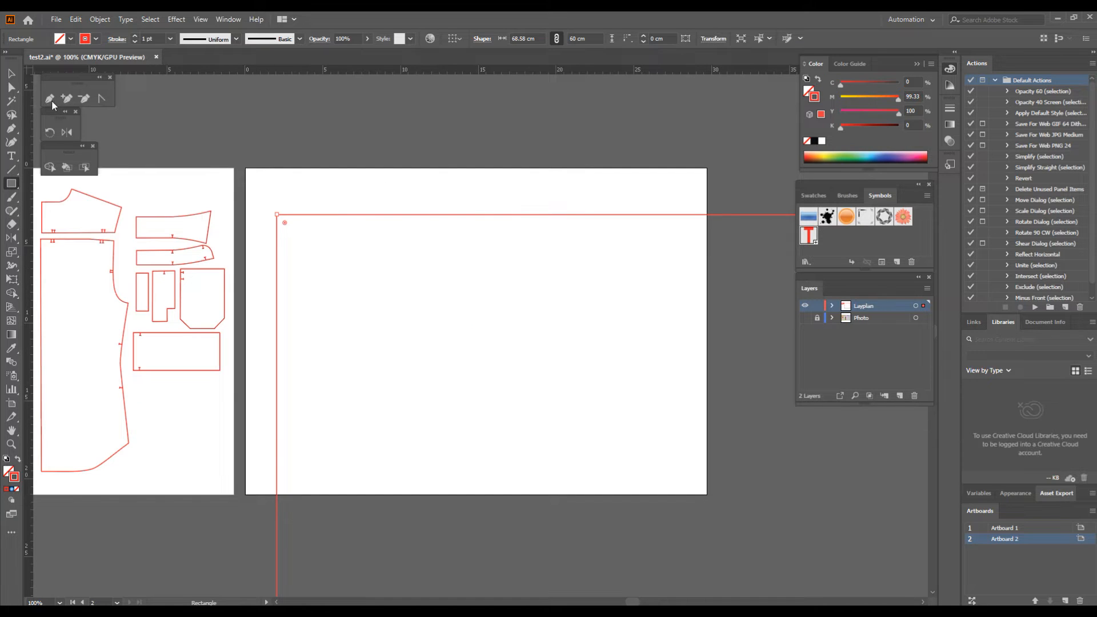
Scale the rectangle uniformly to 20%
{"action": "left_click", "coordinate": [15, 77]}
{"action": "scroll", "coordinate": [477, 181], "scroll_direction": "down", "scroll_amount": 2}
{"action": "left_click_drag", "start_coordinate": [639, 429], "coordinate": [495, 149]}
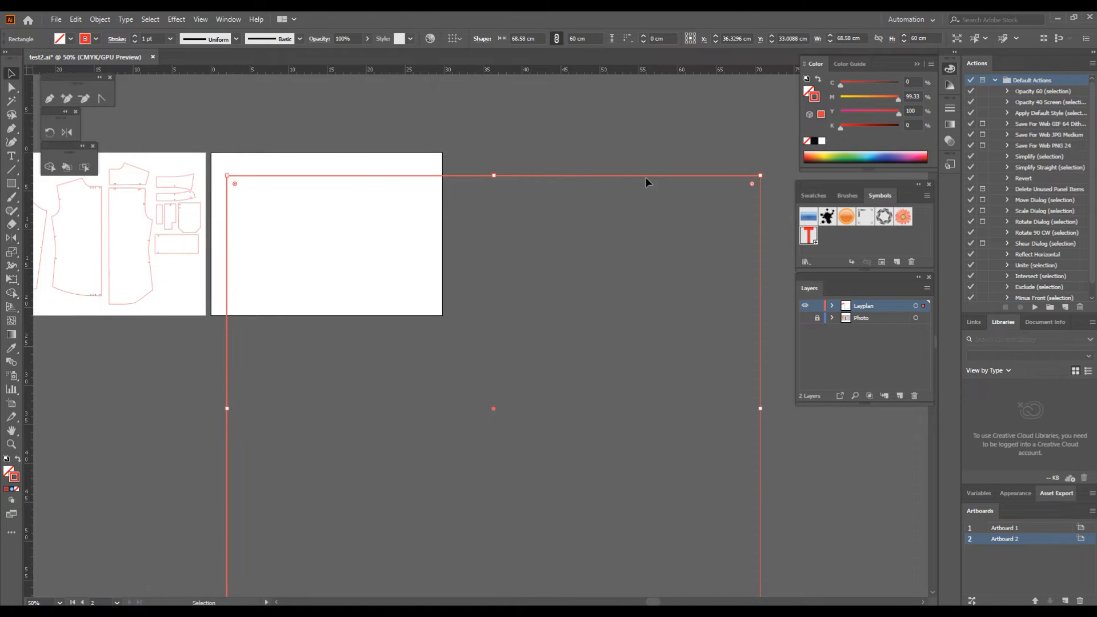
{"action": "left_click_drag", "start_coordinate": [343, 176], "coordinate": [407, 161]}
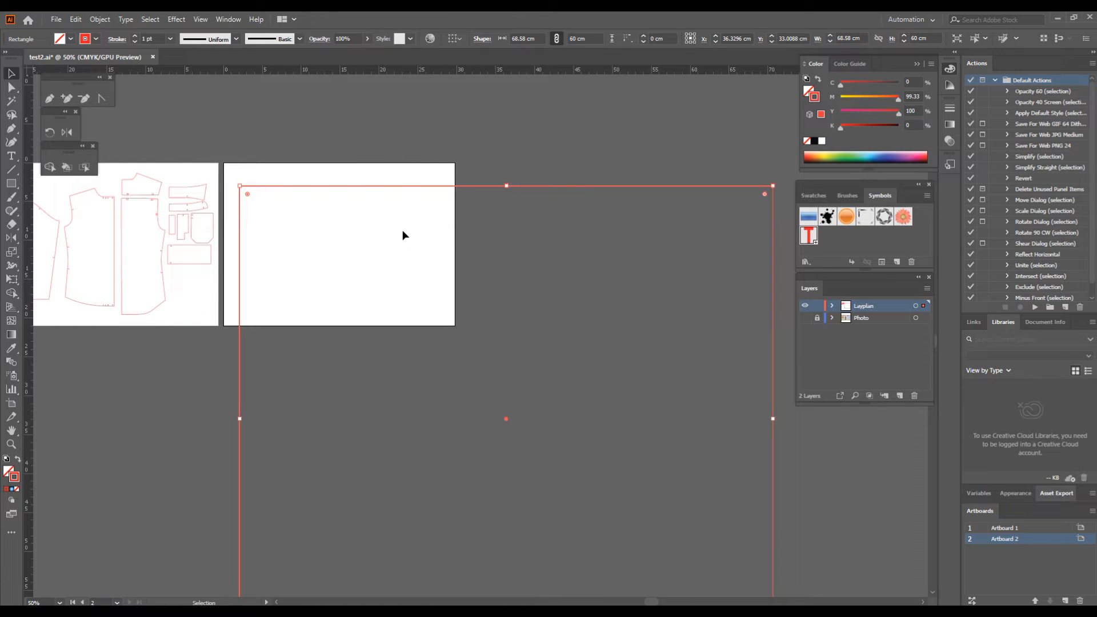
{"action": "left_click", "coordinate": [99, 19]}
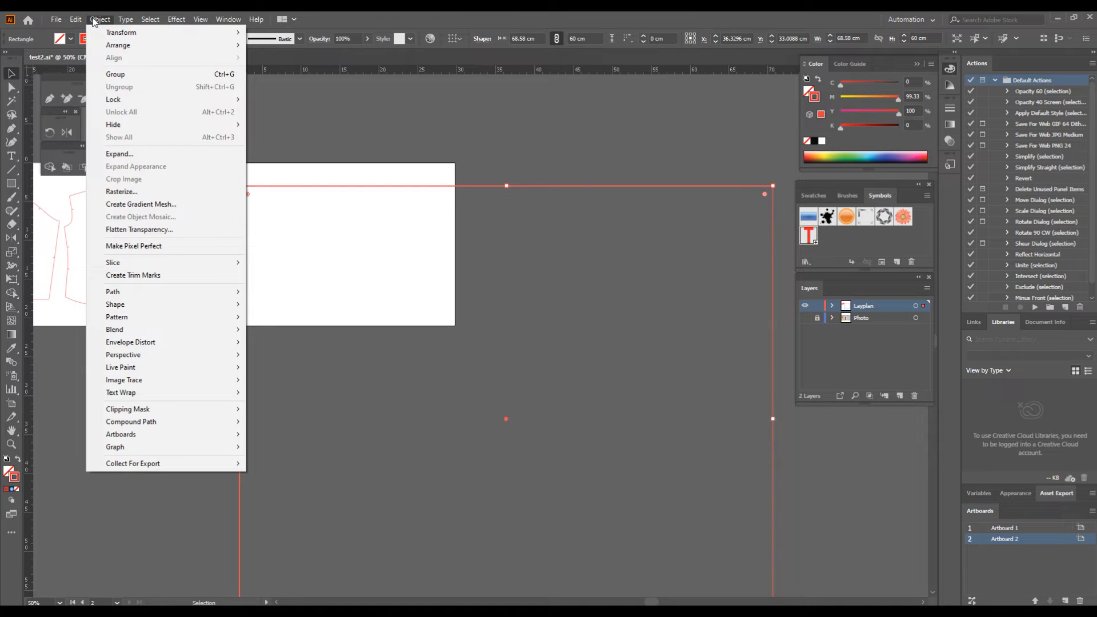
{"action": "mouse_move", "coordinate": [147, 34]}
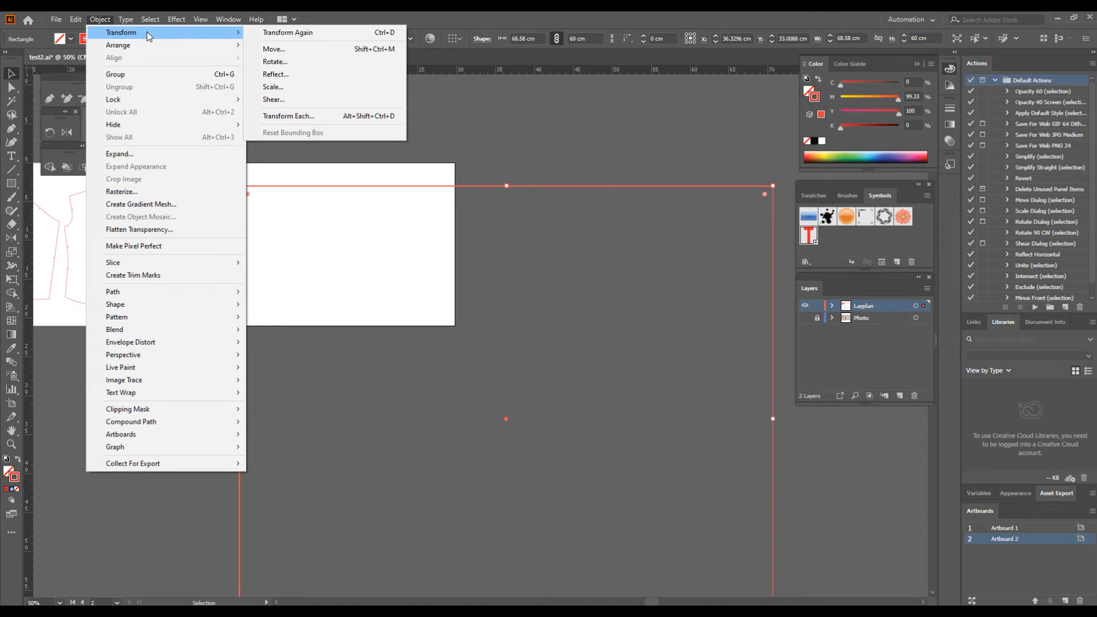
{"action": "left_click", "coordinate": [313, 88]}
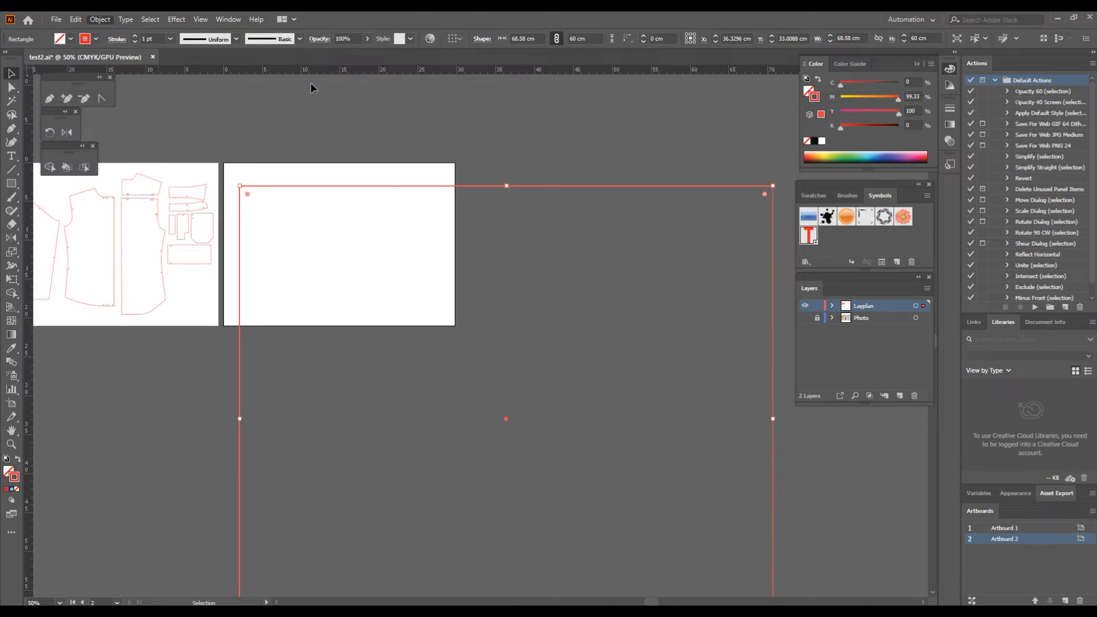
{"action": "left_click_drag", "start_coordinate": [697, 216], "coordinate": [406, 217]}
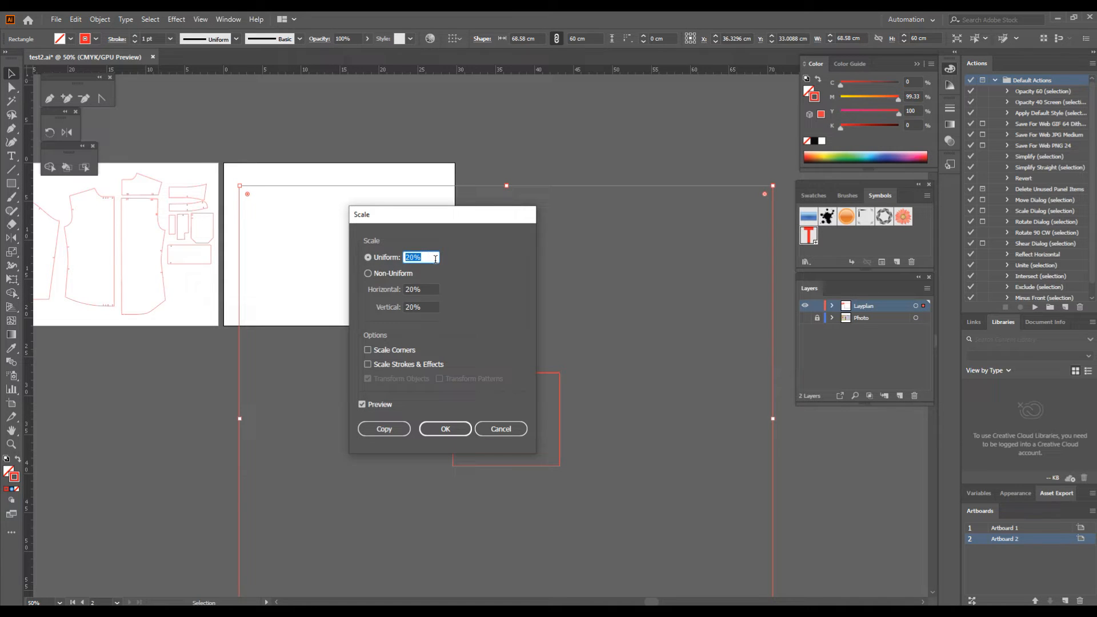
{"action": "left_click", "coordinate": [445, 429]}
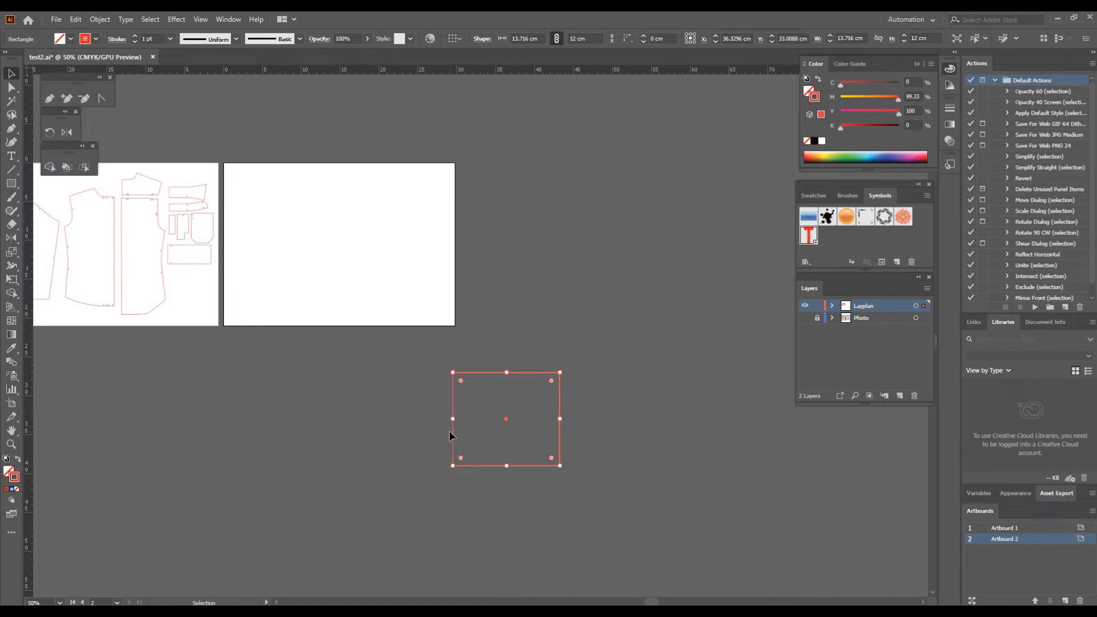
Place the scaled rectangle near the upper-left corner of the second artboard and stretch its height downward to about 19.5 cm
{"action": "left_click_drag", "start_coordinate": [525, 373], "coordinate": [308, 173]}
{"action": "left_click_drag", "start_coordinate": [438, 300], "coordinate": [609, 399]}
{"action": "left_click", "coordinate": [545, 389], "text": "ctrl"}
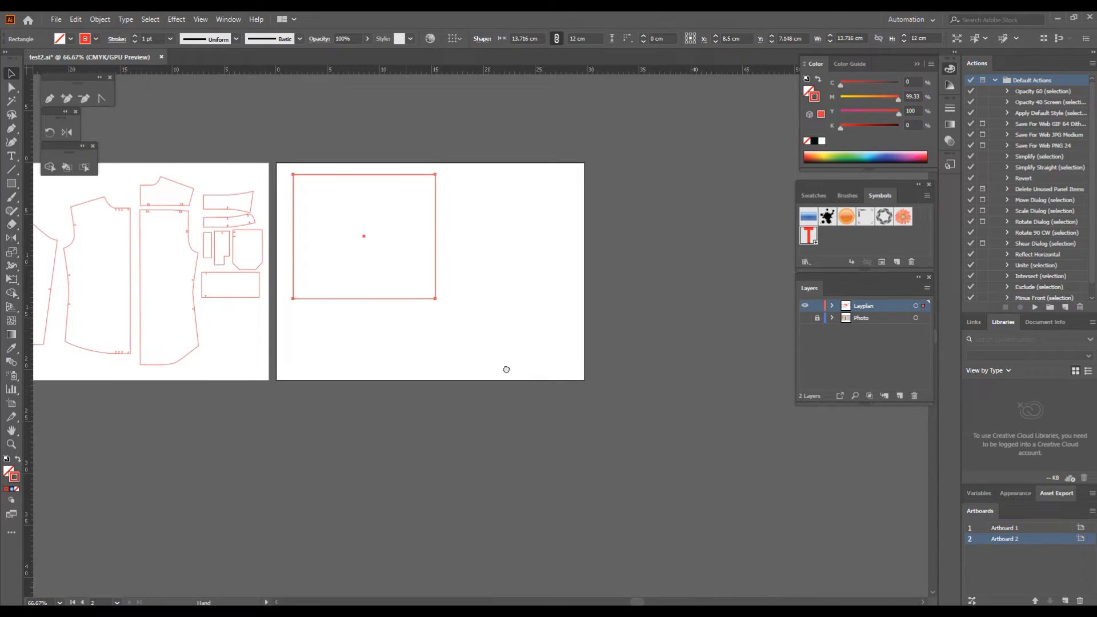
{"action": "left_click_drag", "start_coordinate": [409, 331], "coordinate": [639, 399]}
{"action": "left_click", "coordinate": [635, 395], "text": "ctrl"}
{"action": "left_click_drag", "start_coordinate": [419, 290], "coordinate": [577, 398]}
{"action": "left_click_drag", "start_coordinate": [660, 415], "coordinate": [637, 389]}
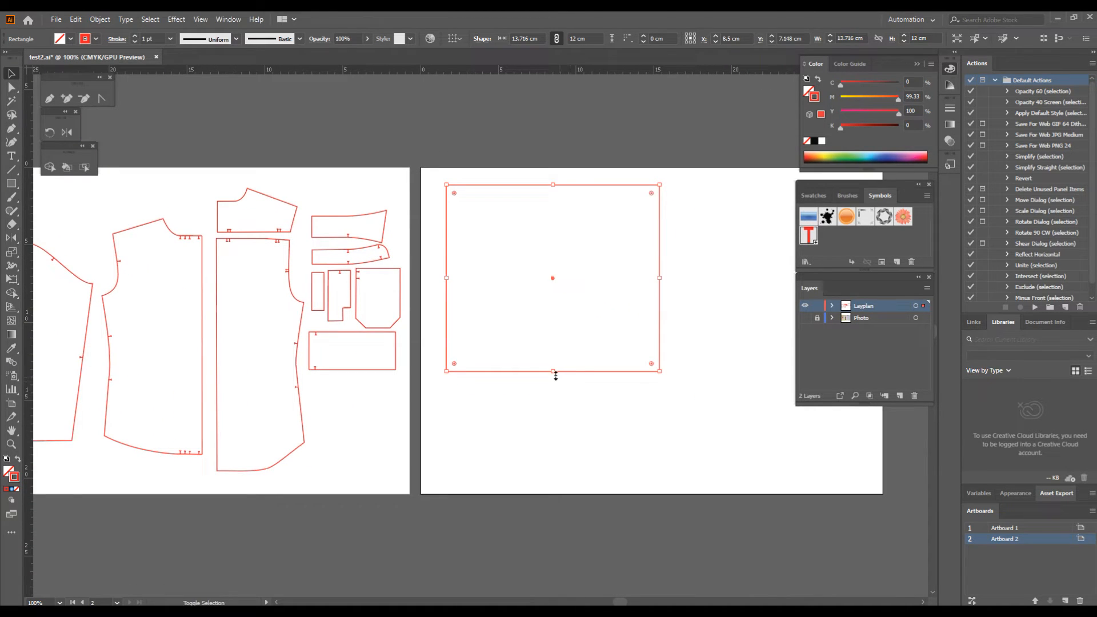
{"action": "left_click_drag", "start_coordinate": [558, 377], "coordinate": [564, 490]}
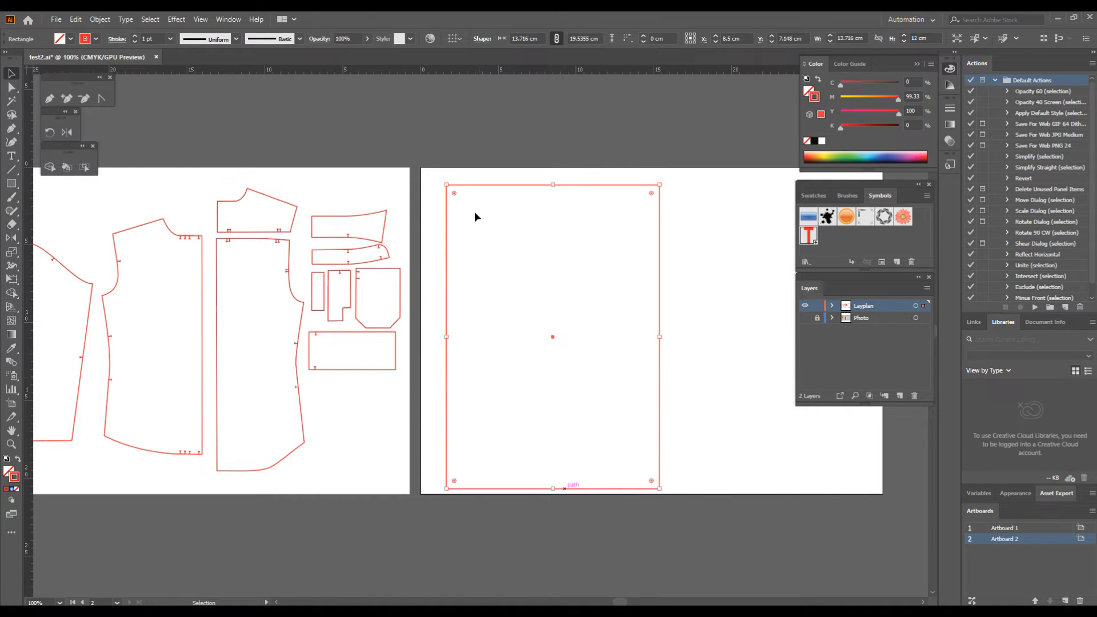
{"action": "left_click_drag", "start_coordinate": [465, 184], "coordinate": [465, 179]}
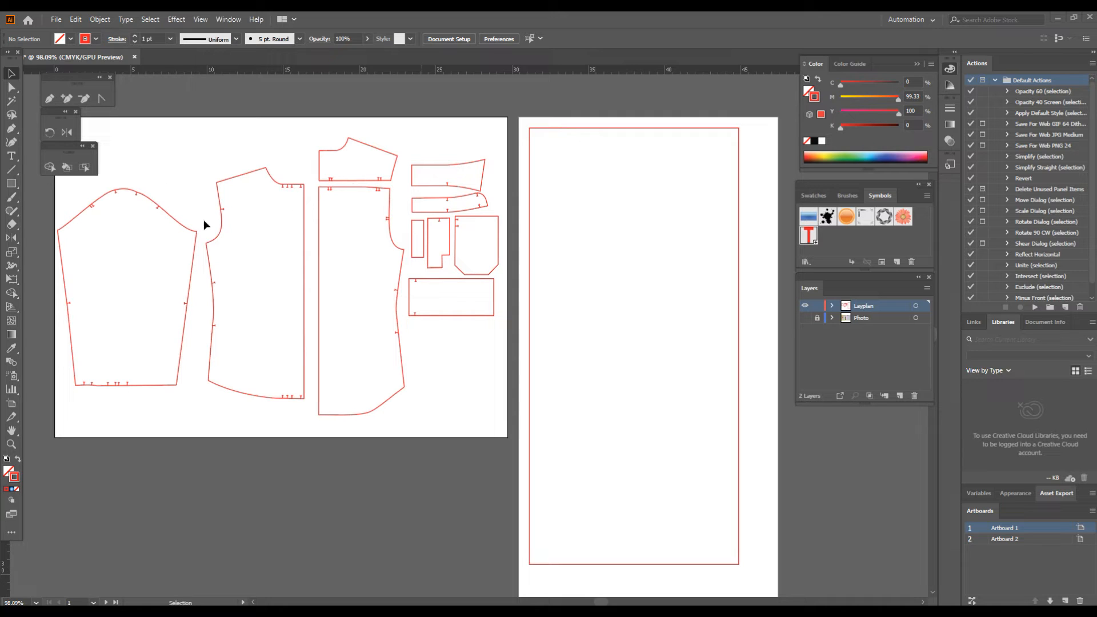
Change the outline colour of the rectangle on the second artboard to black
{"action": "left_click", "coordinate": [577, 130]}
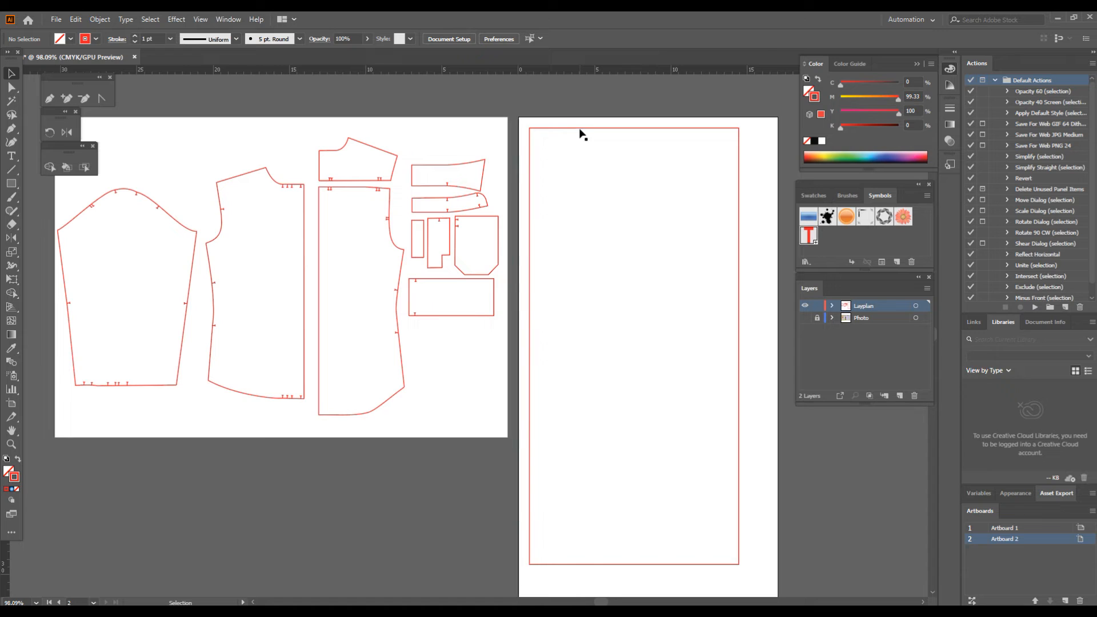
{"action": "left_click", "coordinate": [96, 40]}
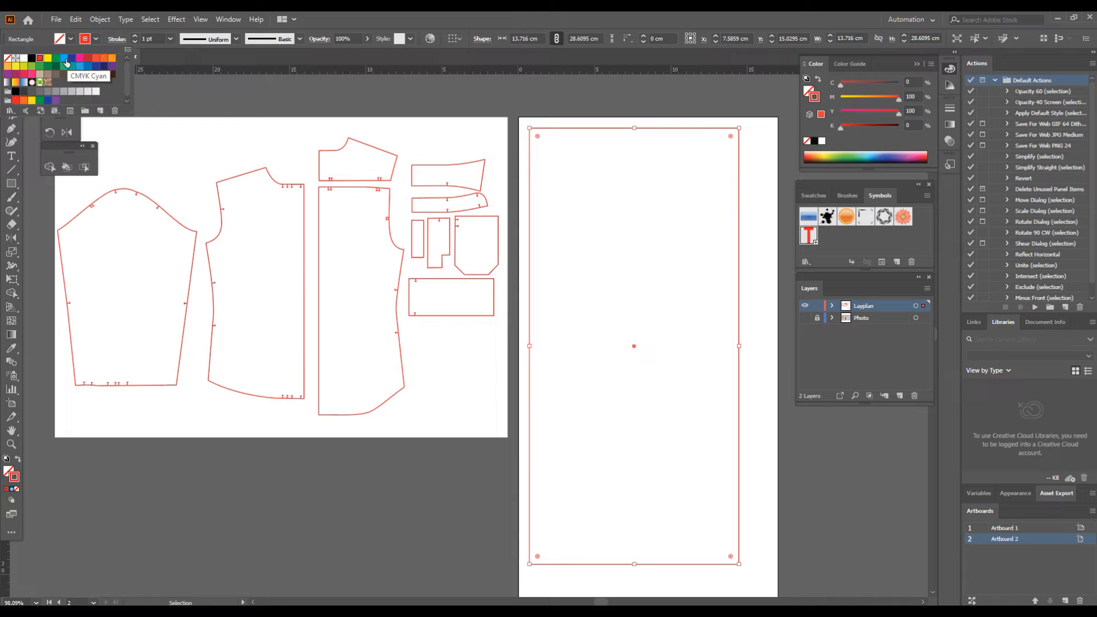
{"action": "left_click", "coordinate": [31, 59]}
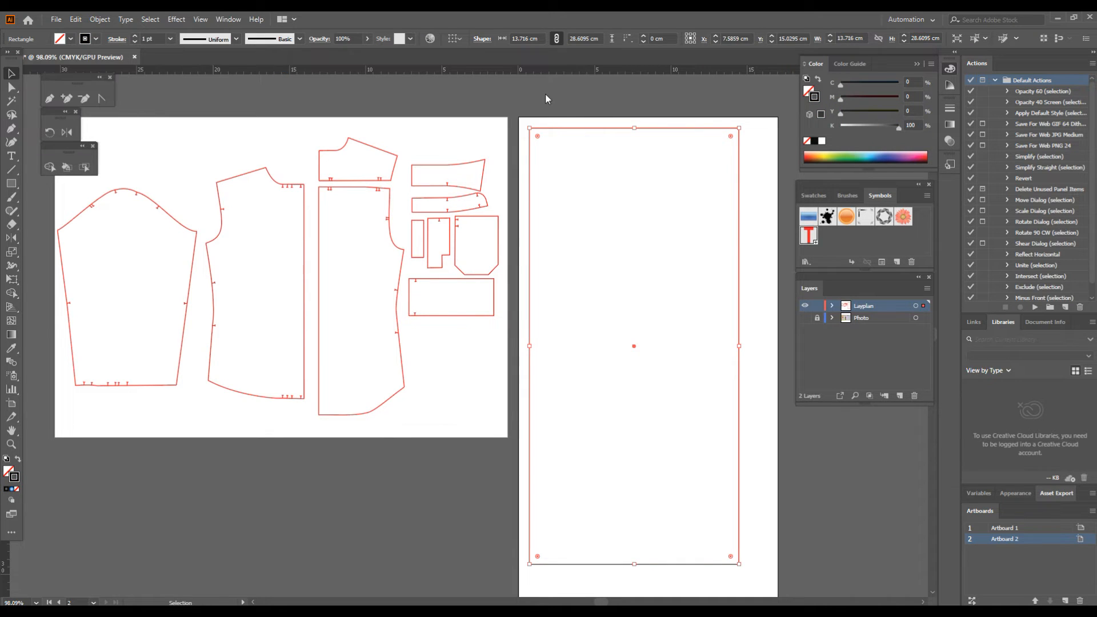
{"action": "left_click", "coordinate": [571, 125]}
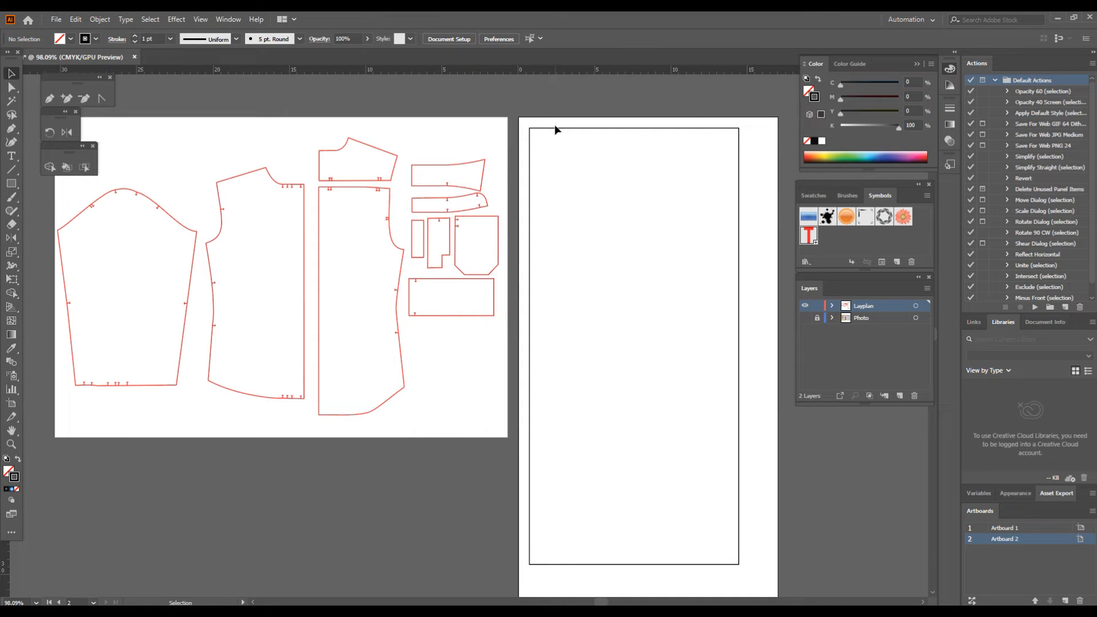
Give all pattern pieces on the first artboard a black outline and a yellow fill of about C 5, M 0, Y 75, K 0
{"action": "mouse_move", "coordinate": [497, 122]}
{"action": "left_mouse_down"}
{"action": "mouse_move", "coordinate": [468, 295]}
{"action": "mouse_move", "coordinate": [202, 471]}
{"action": "mouse_move", "coordinate": [79, 451]}
{"action": "mouse_move", "coordinate": [49, 434]}
{"action": "left_mouse_up"}
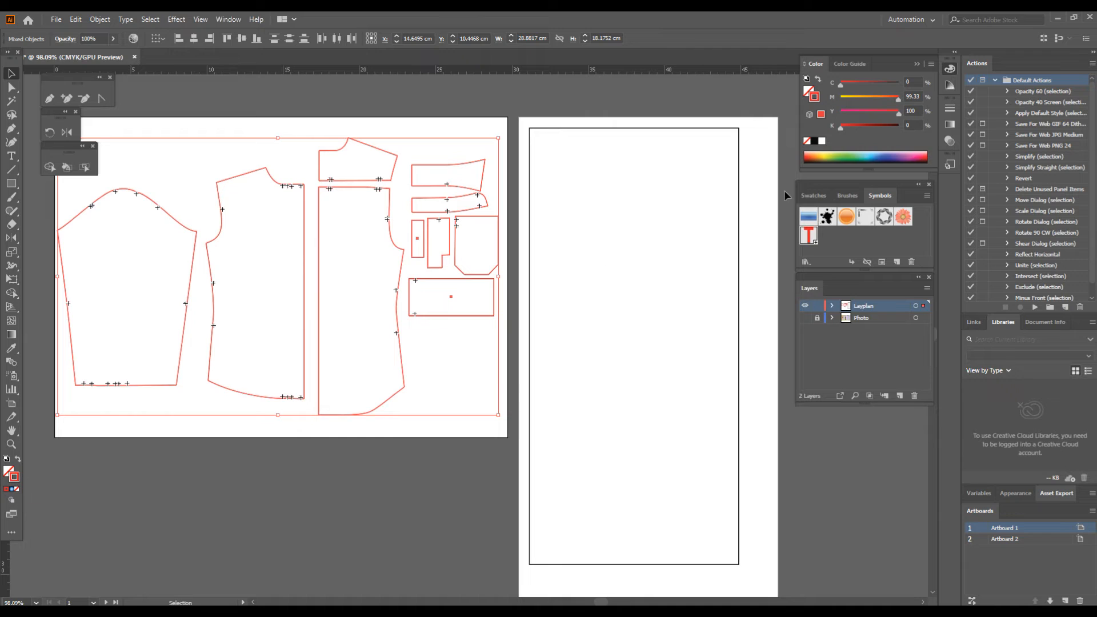
{"action": "left_click", "coordinate": [814, 141]}
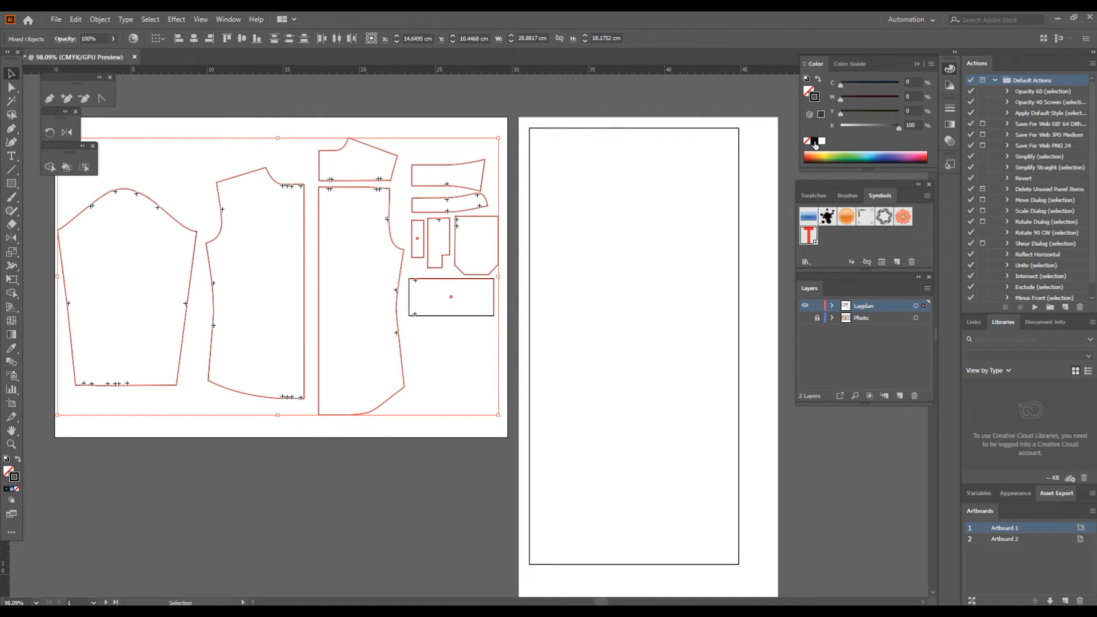
{"action": "left_click", "coordinate": [9, 472]}
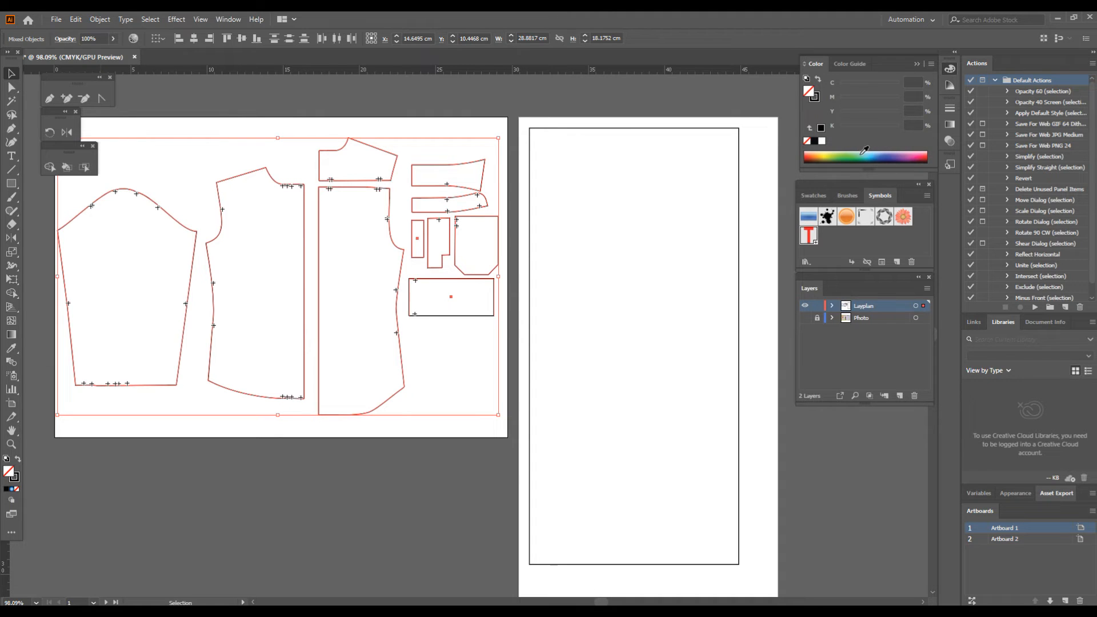
{"action": "left_click", "coordinate": [829, 152]}
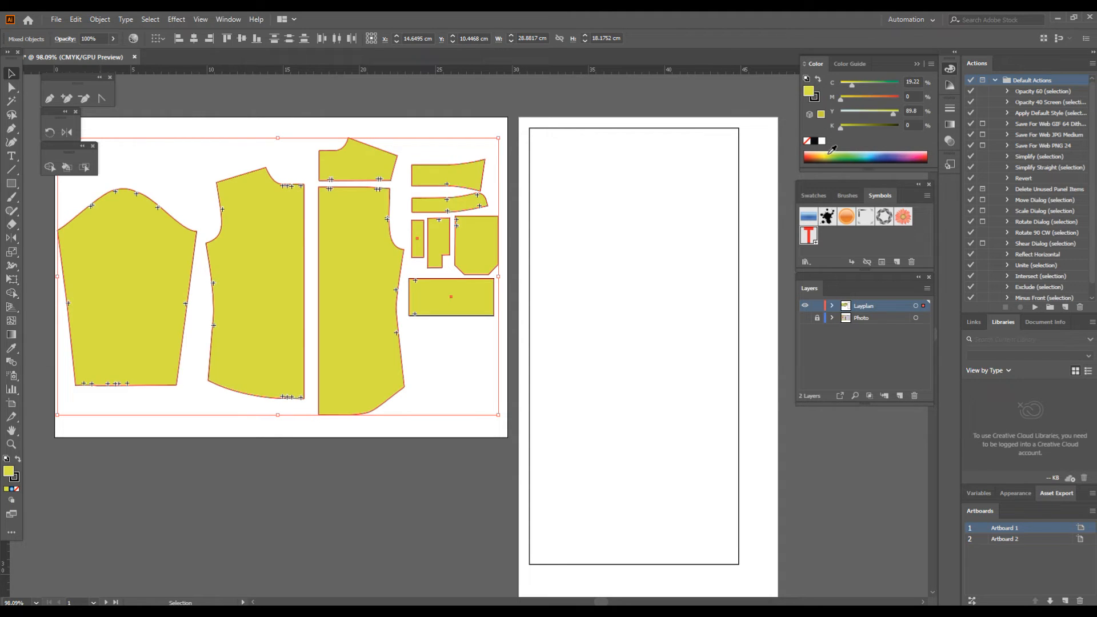
{"action": "left_click", "coordinate": [830, 152]}
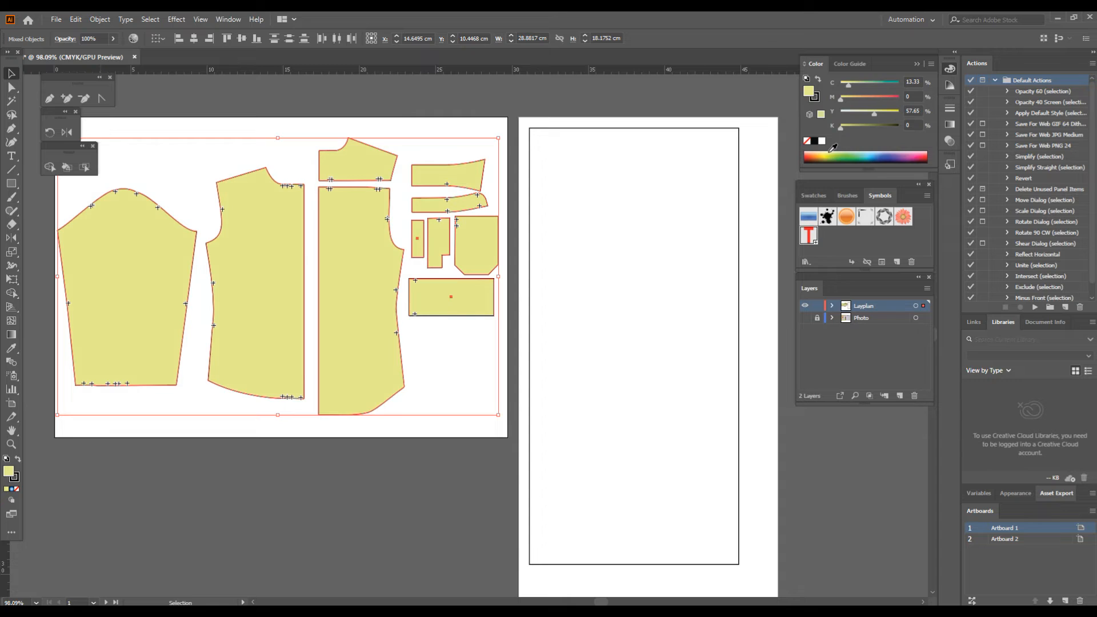
{"action": "left_click", "coordinate": [826, 153]}
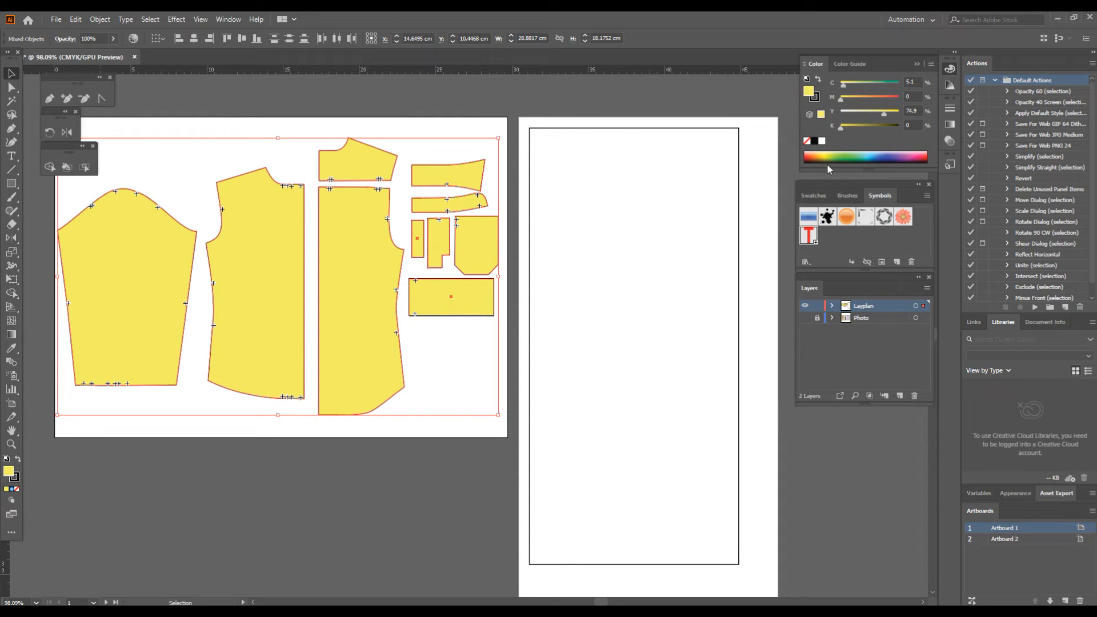
{"action": "left_click", "coordinate": [570, 98]}
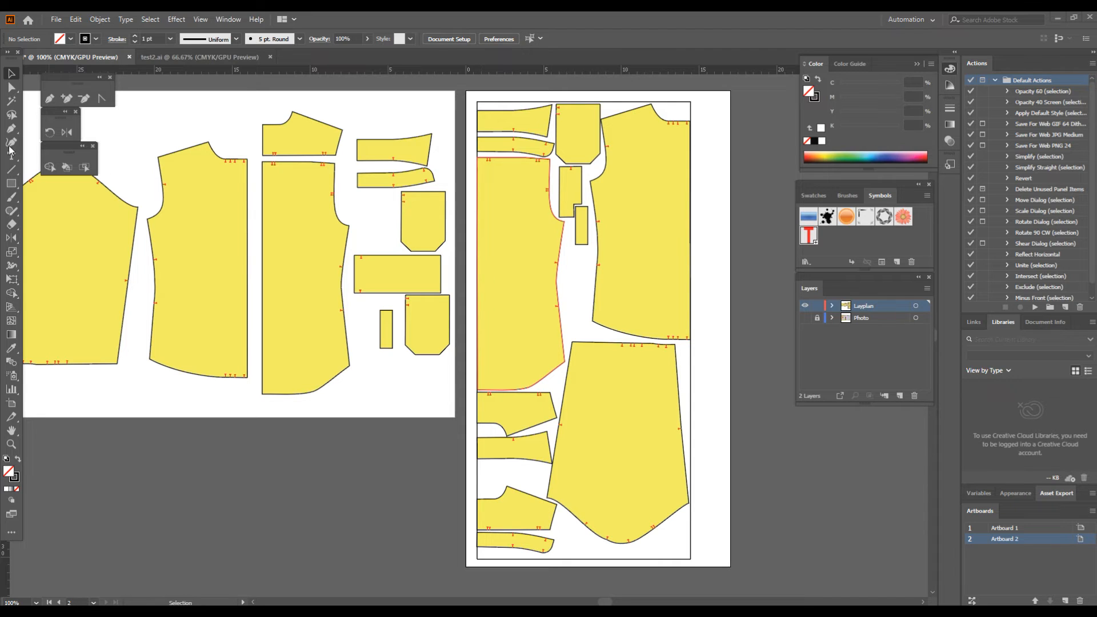
Draw a straight Pen line along the full left edge of the fabric rectangle, from its upper to its lower corner
{"action": "left_click", "coordinate": [49, 100]}
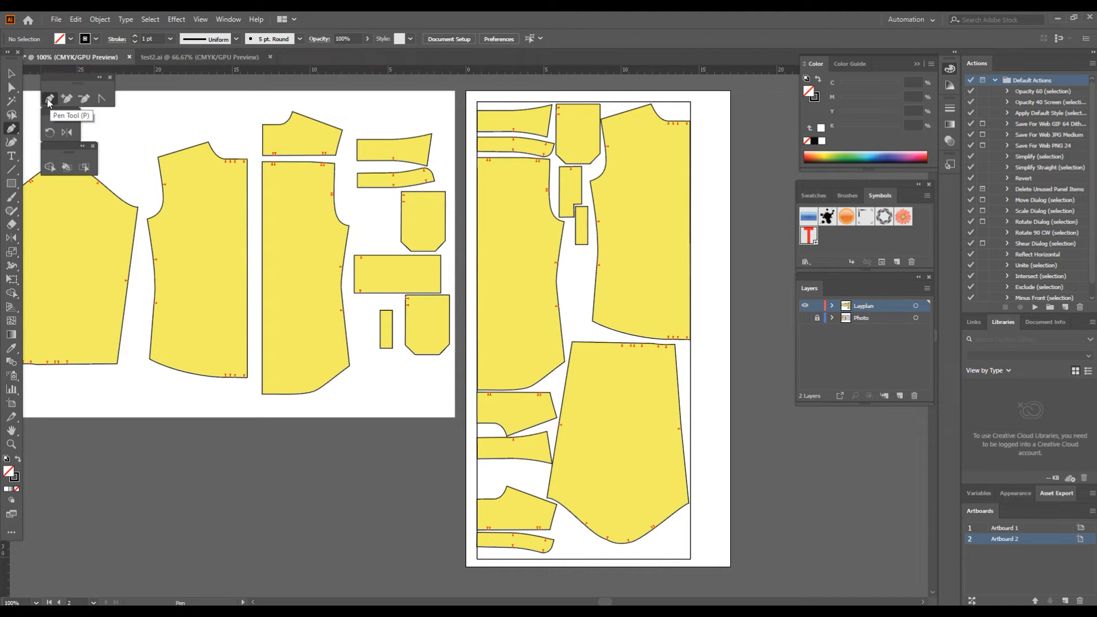
{"action": "left_click", "coordinate": [477, 103]}
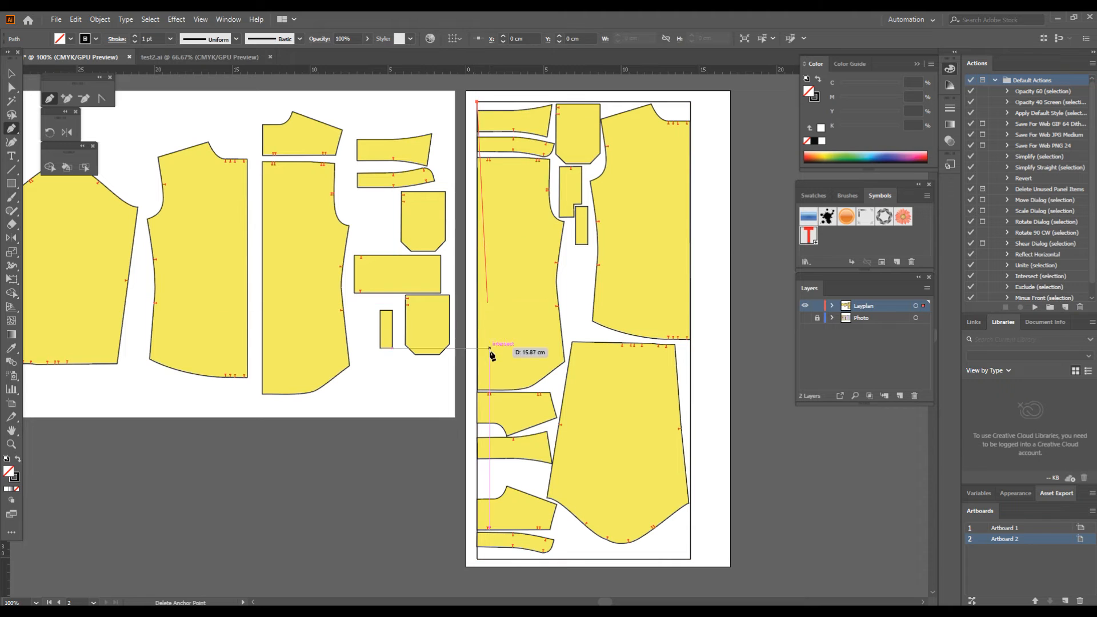
{"action": "left_click", "coordinate": [478, 559]}
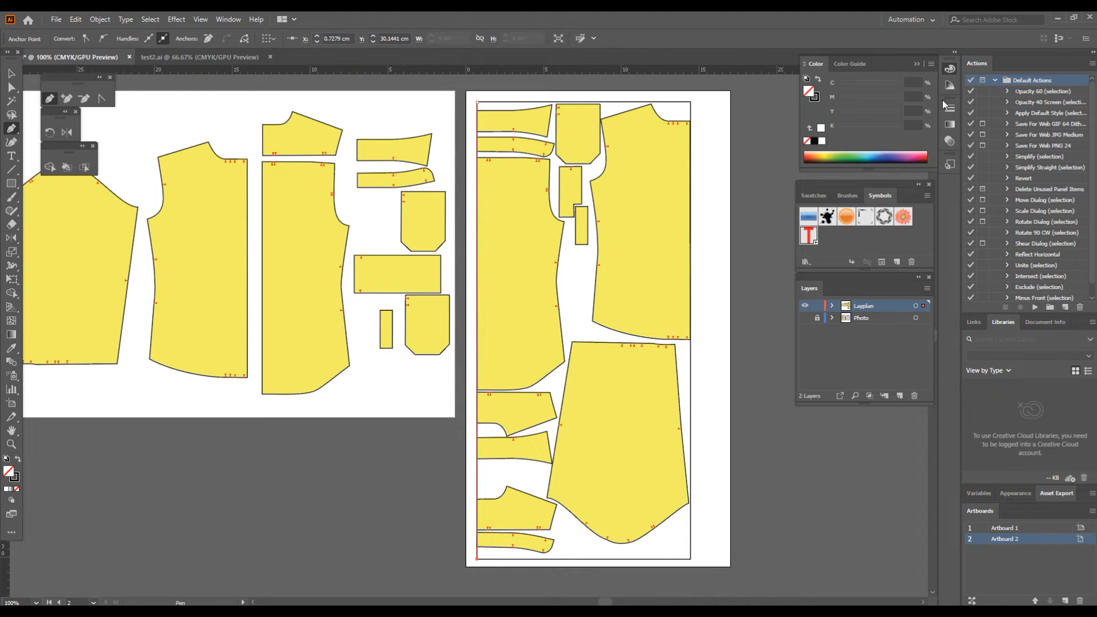
Set the stroke weight of the line on the rectangle's left edge to 3 pt
{"action": "left_click", "coordinate": [222, 20]}
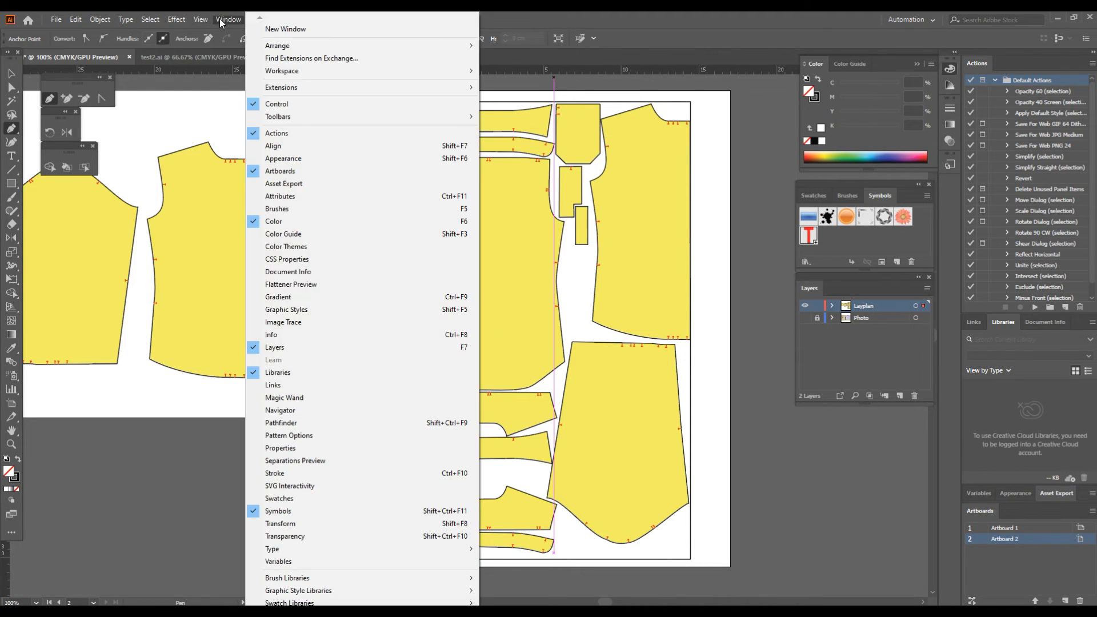
{"action": "left_click", "coordinate": [336, 477]}
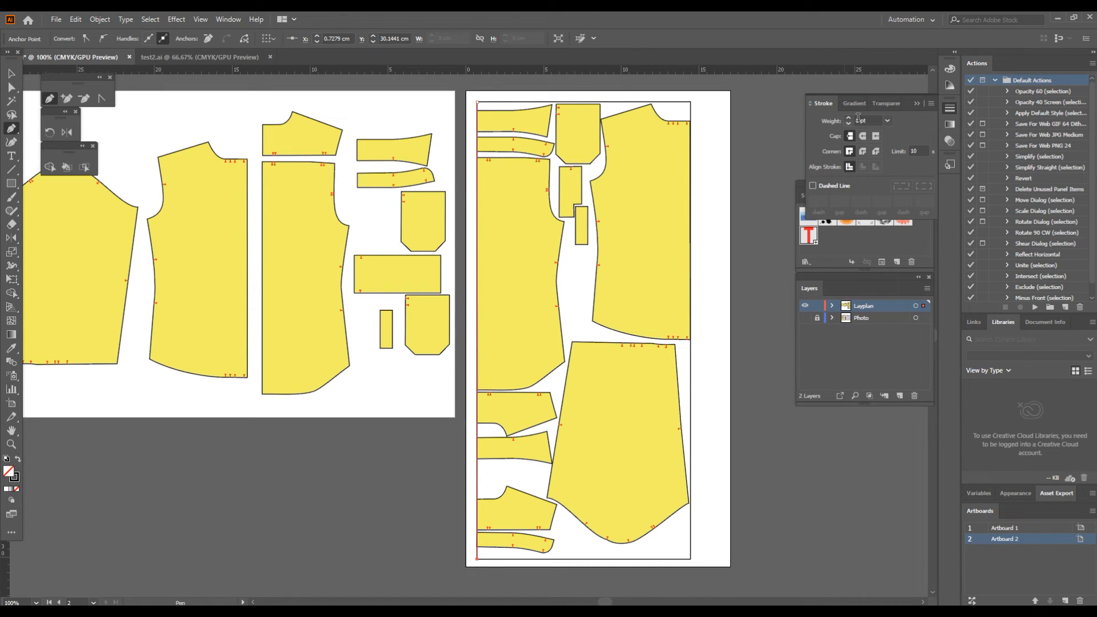
{"action": "left_click", "coordinate": [887, 121]}
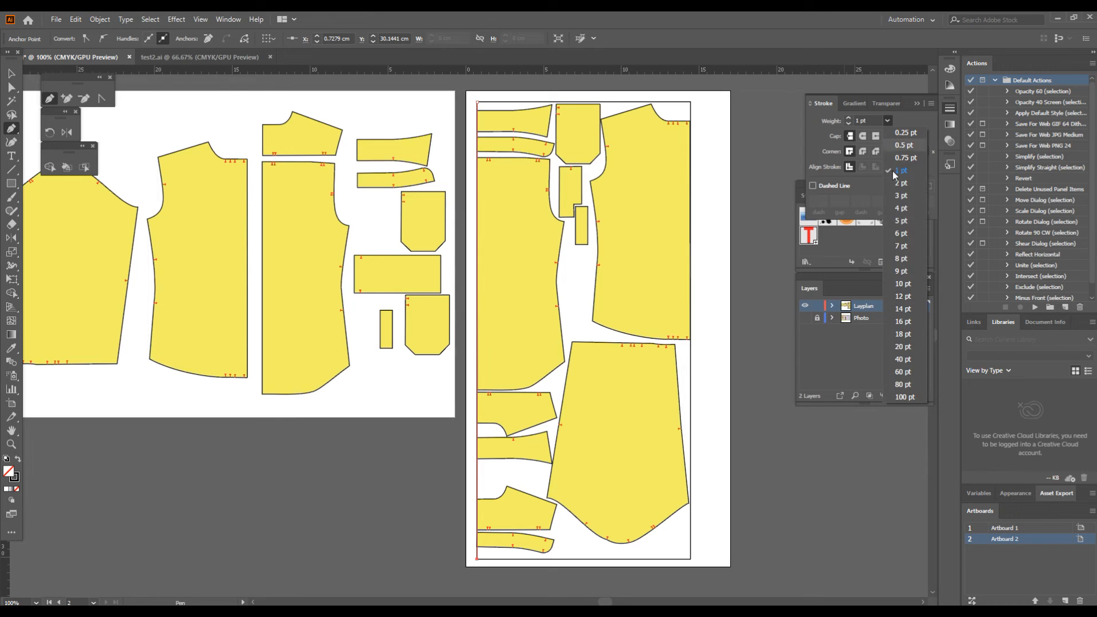
{"action": "left_click", "coordinate": [901, 196]}
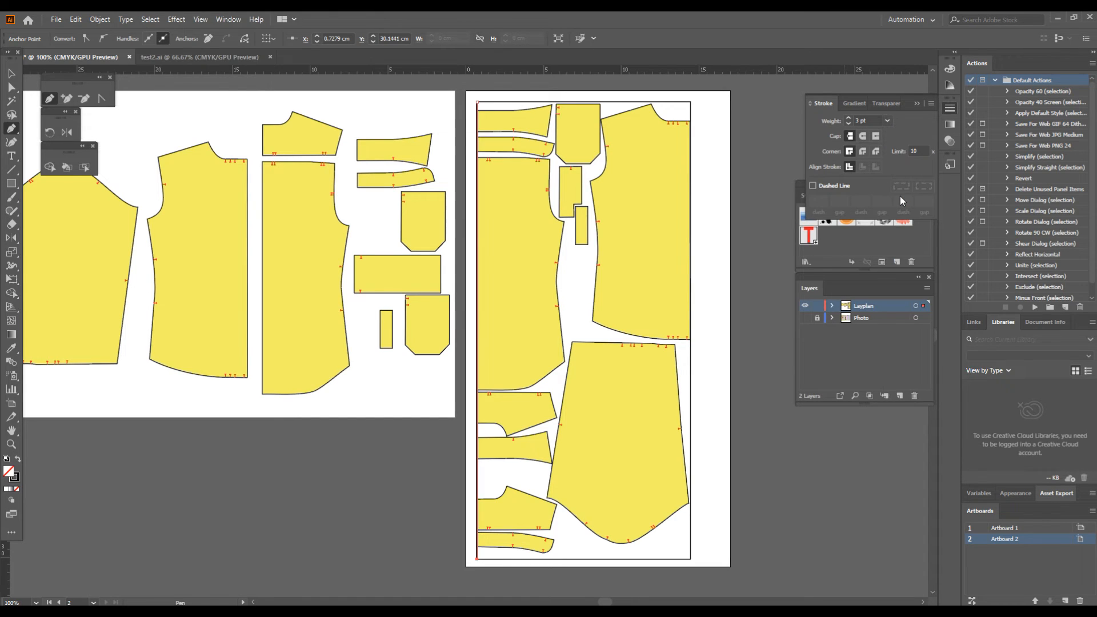
Set the stroke weight of the line on the rectangle's left edge to 4 pt and make it a dashed line
{"action": "left_click", "coordinate": [886, 121]}
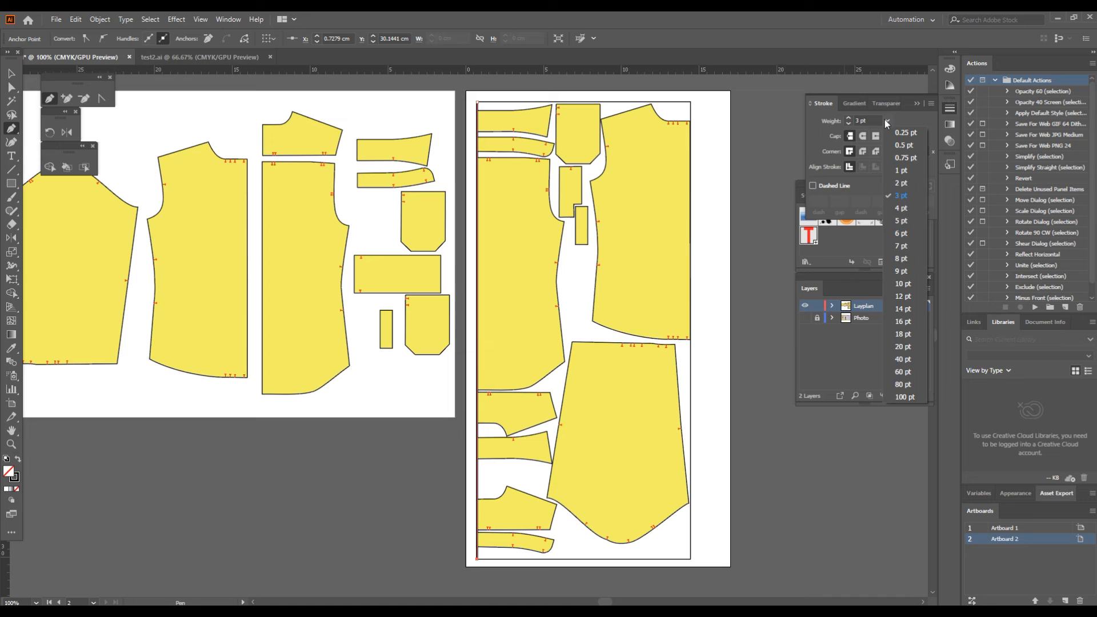
{"action": "left_click", "coordinate": [904, 210]}
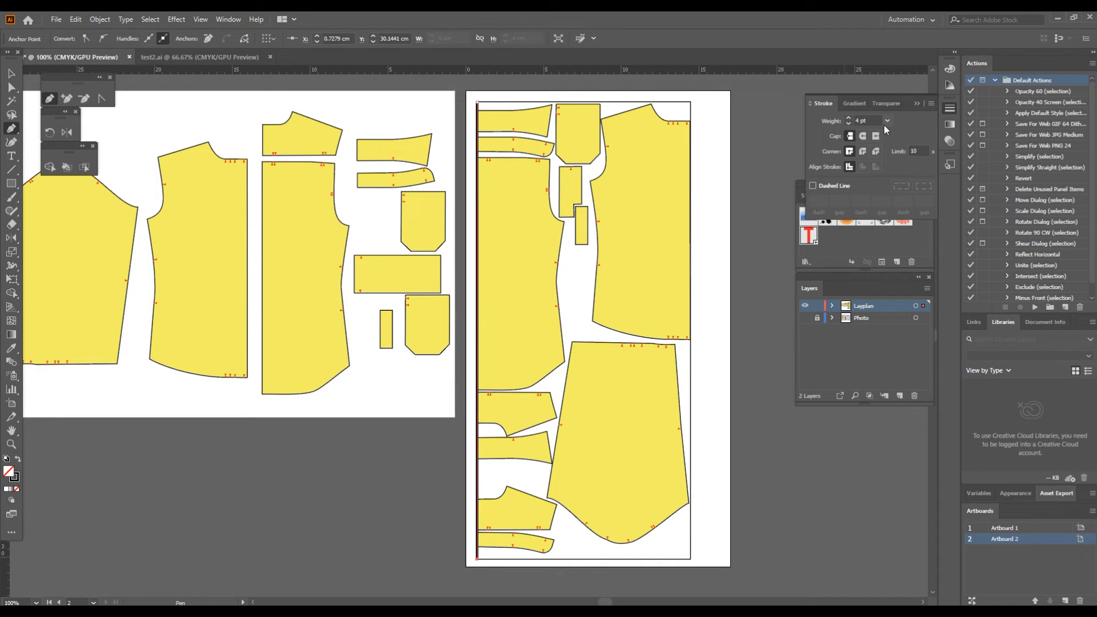
{"action": "left_click", "coordinate": [813, 186]}
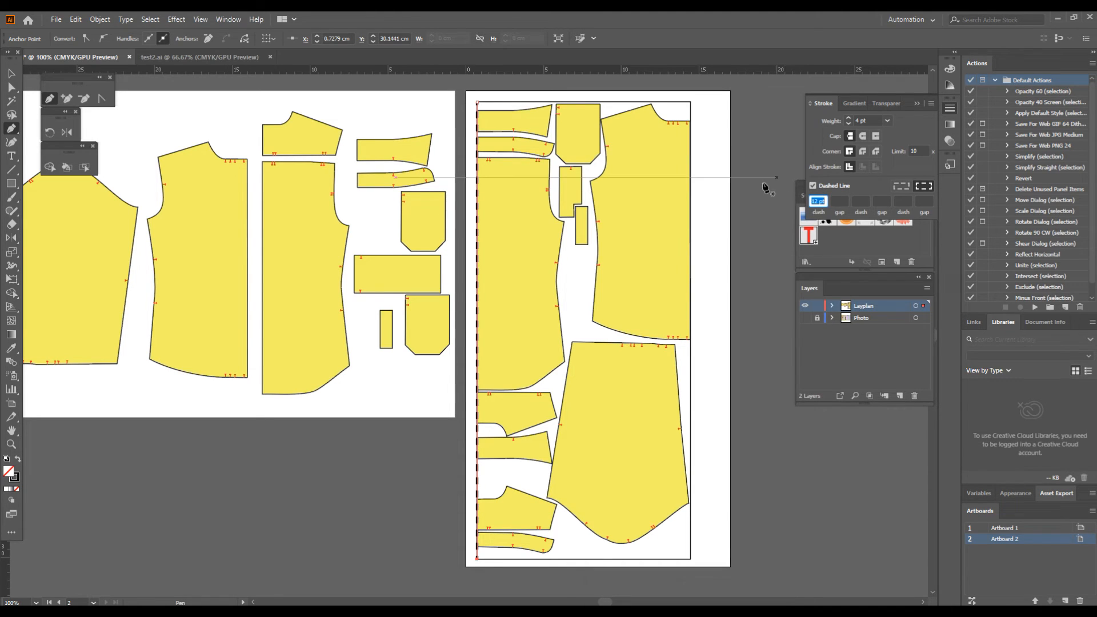
Change the dashed line's stroke colour to white and deselect it
{"action": "left_click", "coordinate": [8, 489]}
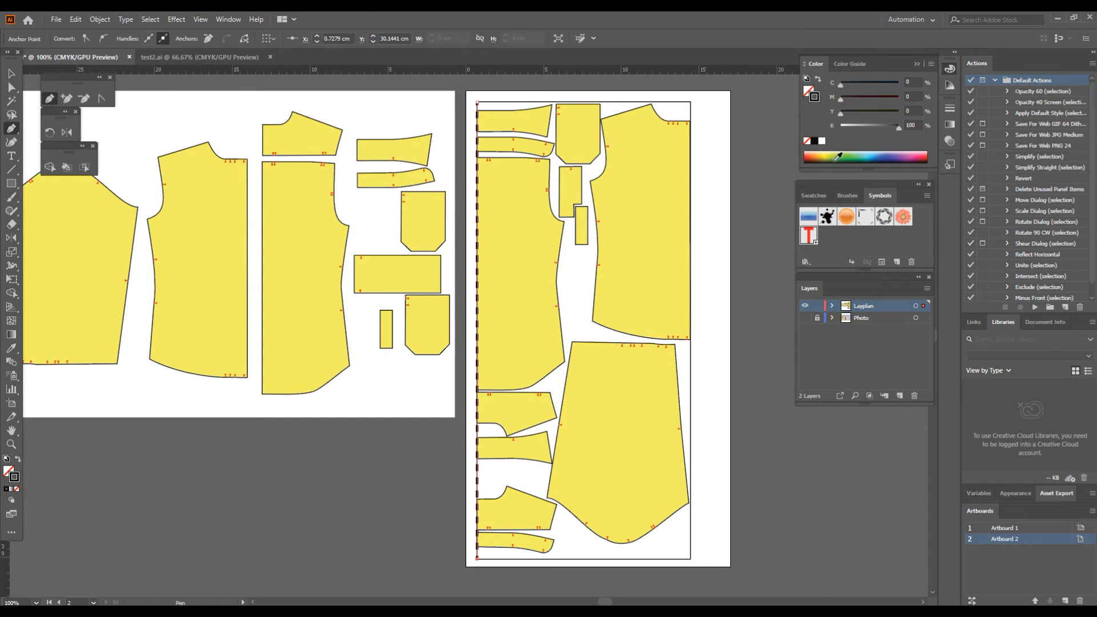
{"action": "left_click", "coordinate": [822, 142]}
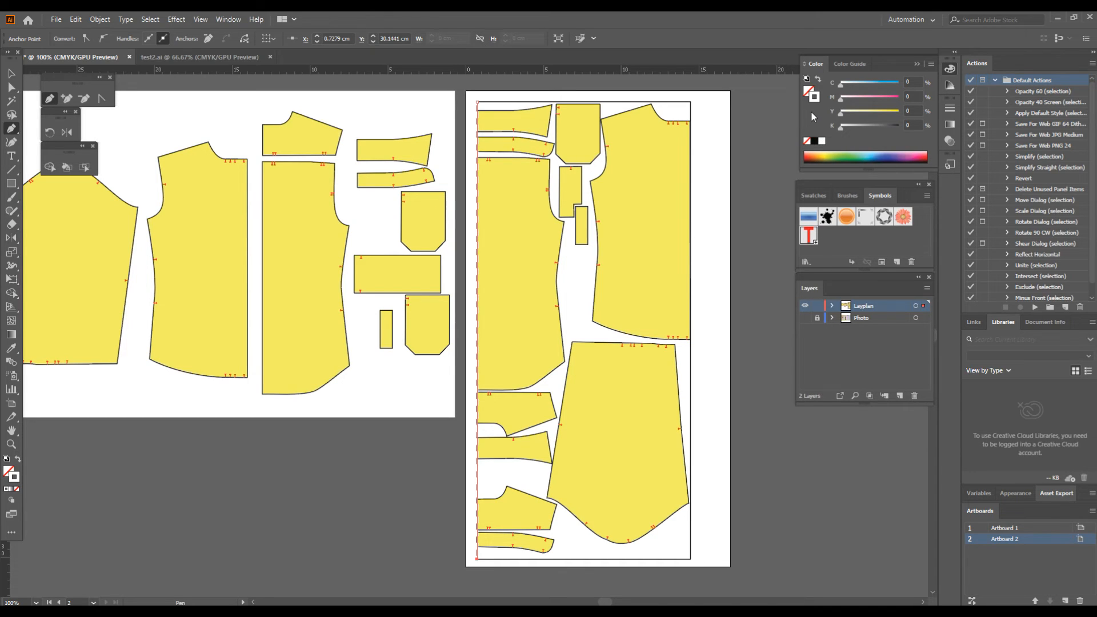
{"action": "left_click", "coordinate": [13, 73]}
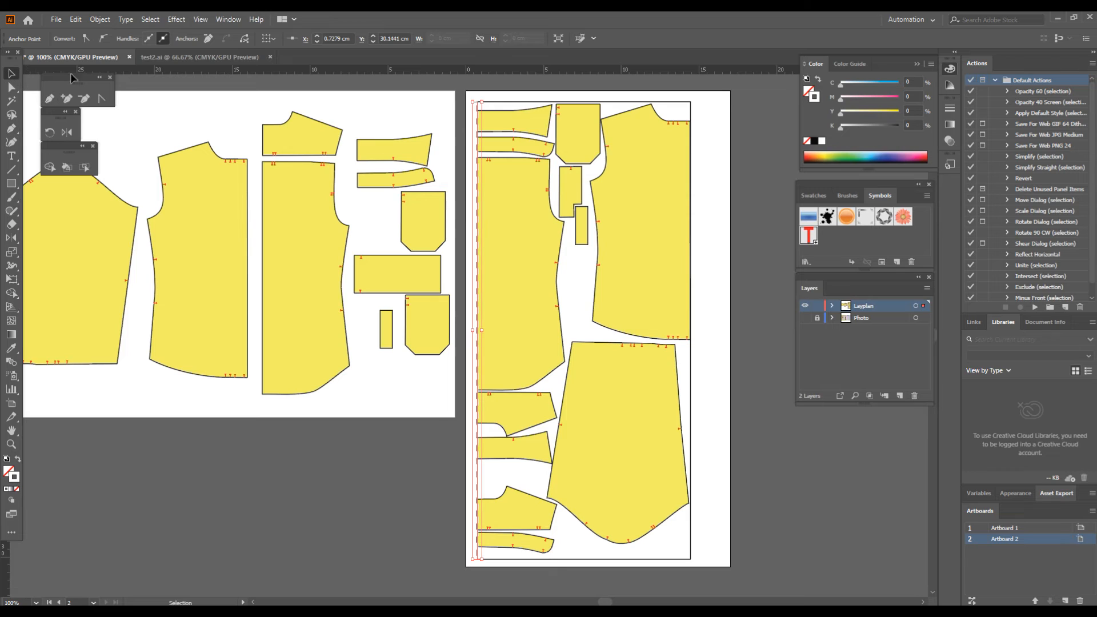
{"action": "left_click", "coordinate": [726, 199]}
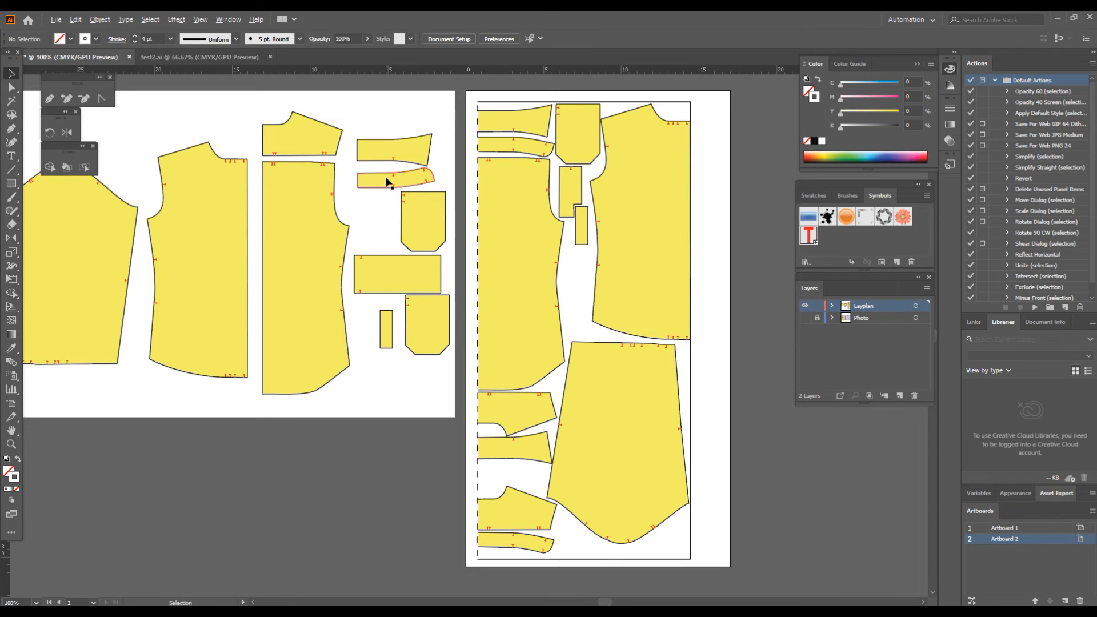
Place a copy of the narrow curved collar piece in the empty area below the first artboard
{"action": "left_click_drag", "start_coordinate": [386, 182], "coordinate": [361, 442]}
{"action": "left_click", "coordinate": [420, 417], "text": "ctrl"}
{"action": "left_click", "coordinate": [421, 415], "text": "ctrl"}
{"action": "left_click", "coordinate": [434, 412], "text": "ctrl"}
{"action": "left_click_drag", "start_coordinate": [518, 269], "coordinate": [477, 435]}
{"action": "left_click_drag", "start_coordinate": [506, 326], "coordinate": [512, 331]}
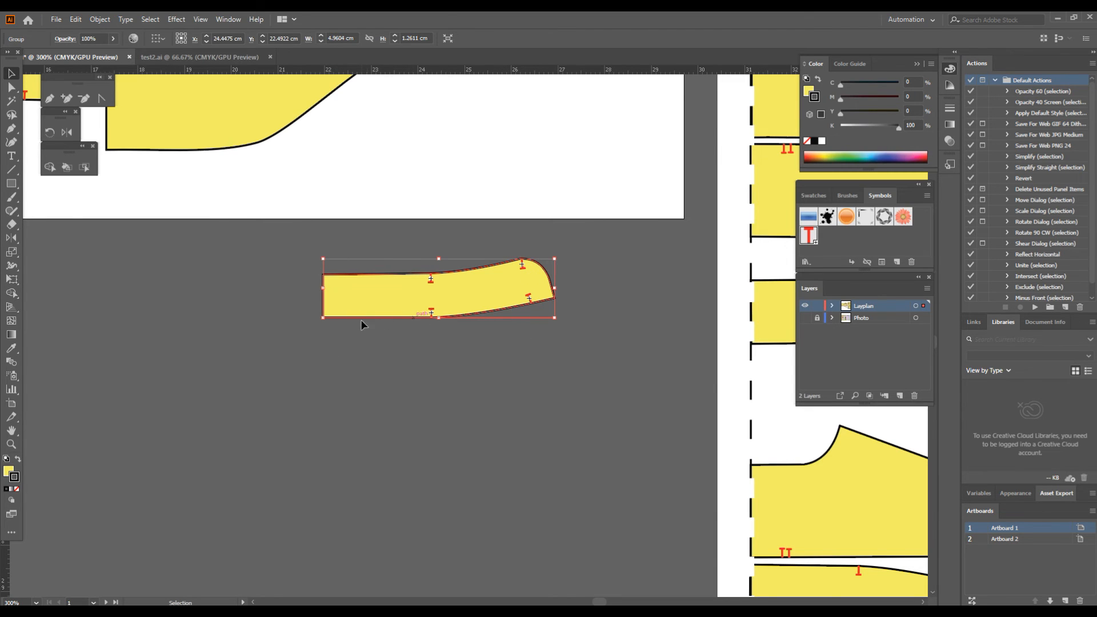
Reflect the copied collar piece across the horizontal axis and deselect it
{"action": "right_click", "coordinate": [356, 285]}
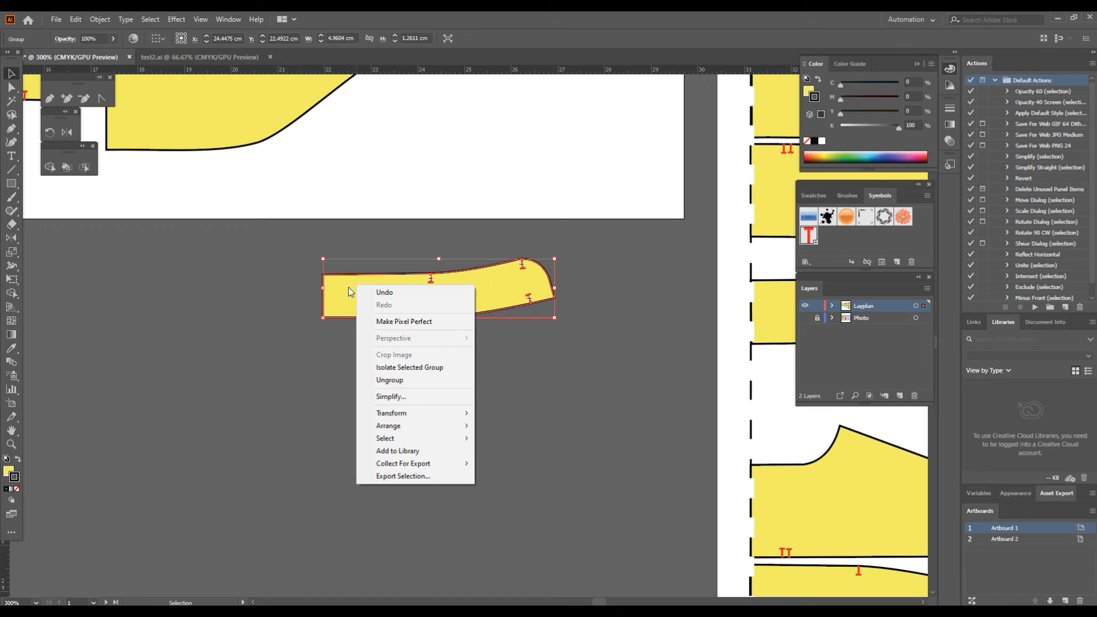
{"action": "mouse_move", "coordinate": [416, 418]}
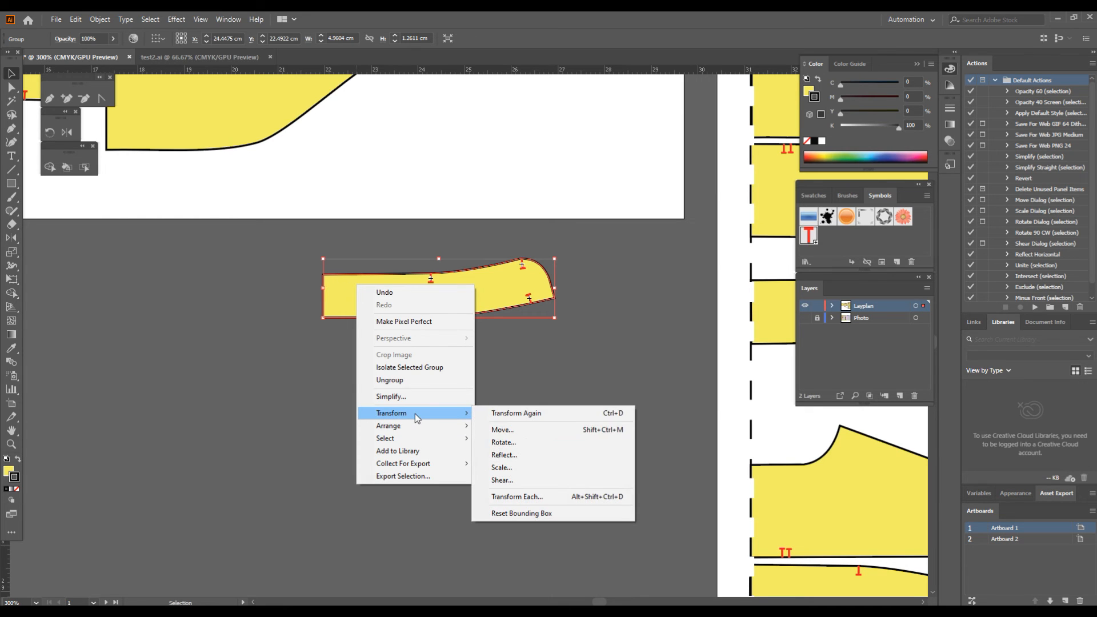
{"action": "left_click", "coordinate": [562, 457]}
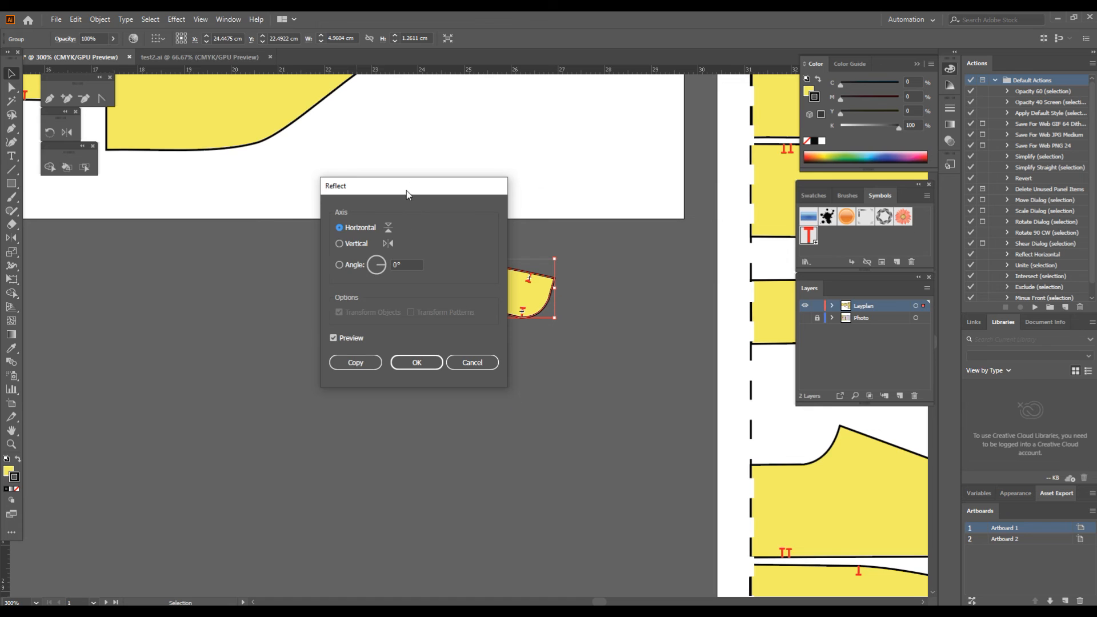
{"action": "left_click_drag", "start_coordinate": [406, 190], "coordinate": [642, 200]}
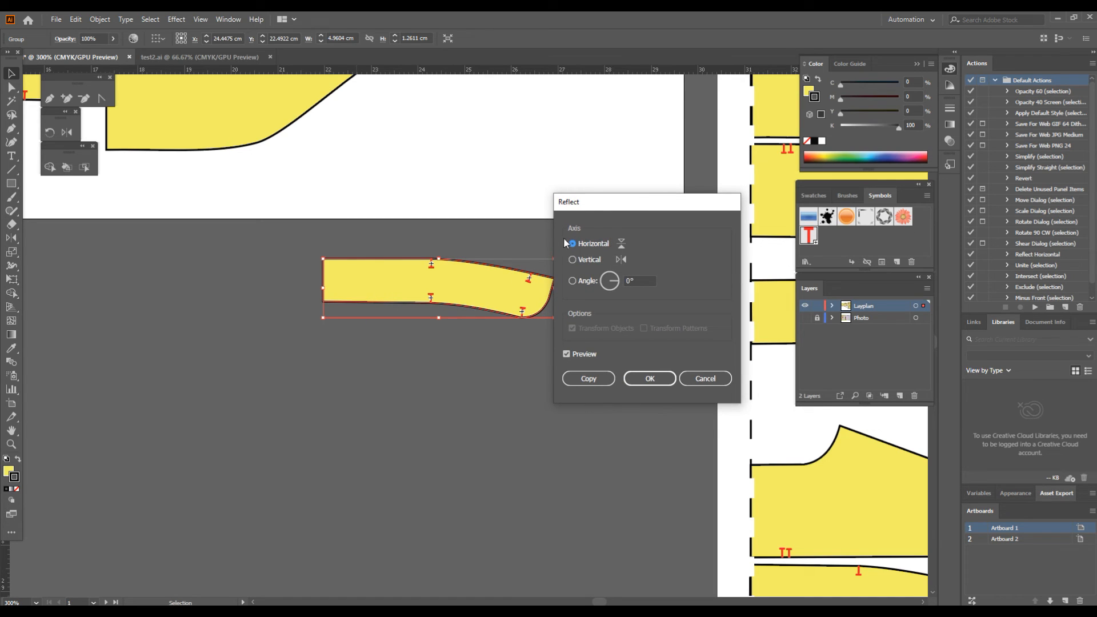
{"action": "left_click", "coordinate": [638, 384]}
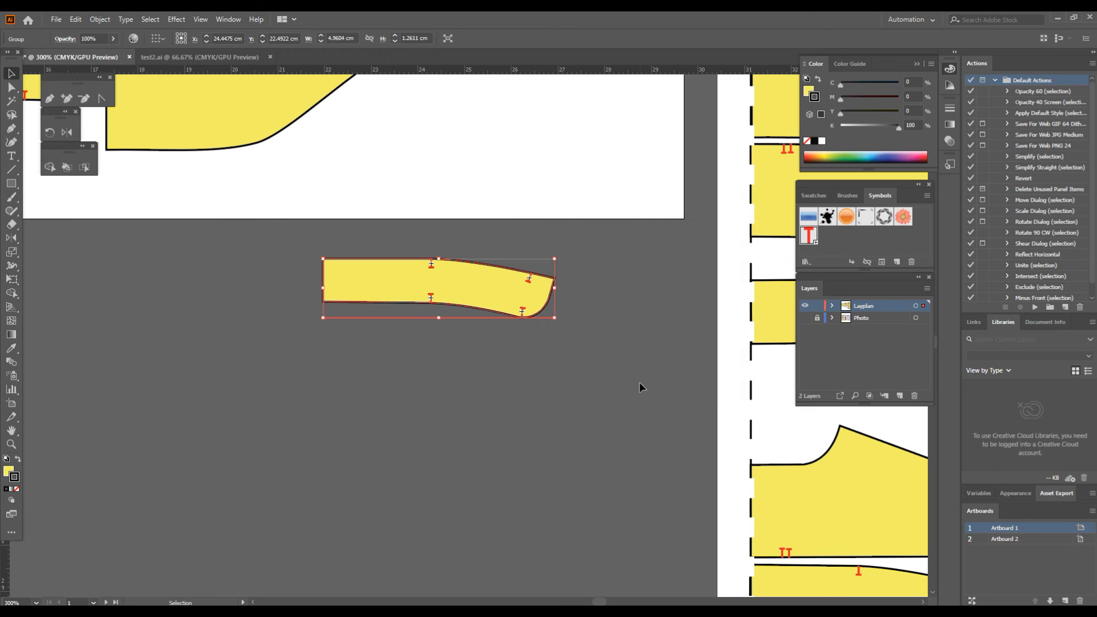
{"action": "left_click", "coordinate": [596, 387]}
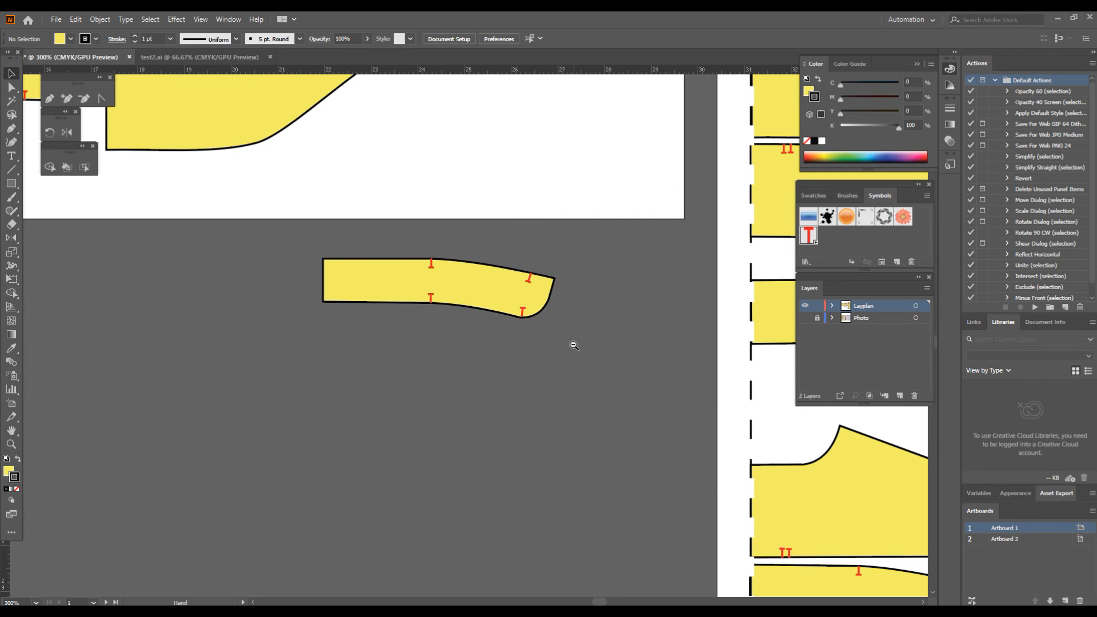
Place a second copy of the narrow curved collar piece beneath the reflected copy
{"action": "key", "text": "ctrl+minus"}
{"action": "key", "text": "ctrl+minus"}
{"action": "left_click_drag", "start_coordinate": [474, 333], "coordinate": [486, 423]}
{"action": "left_click_drag", "start_coordinate": [430, 267], "coordinate": [515, 377]}
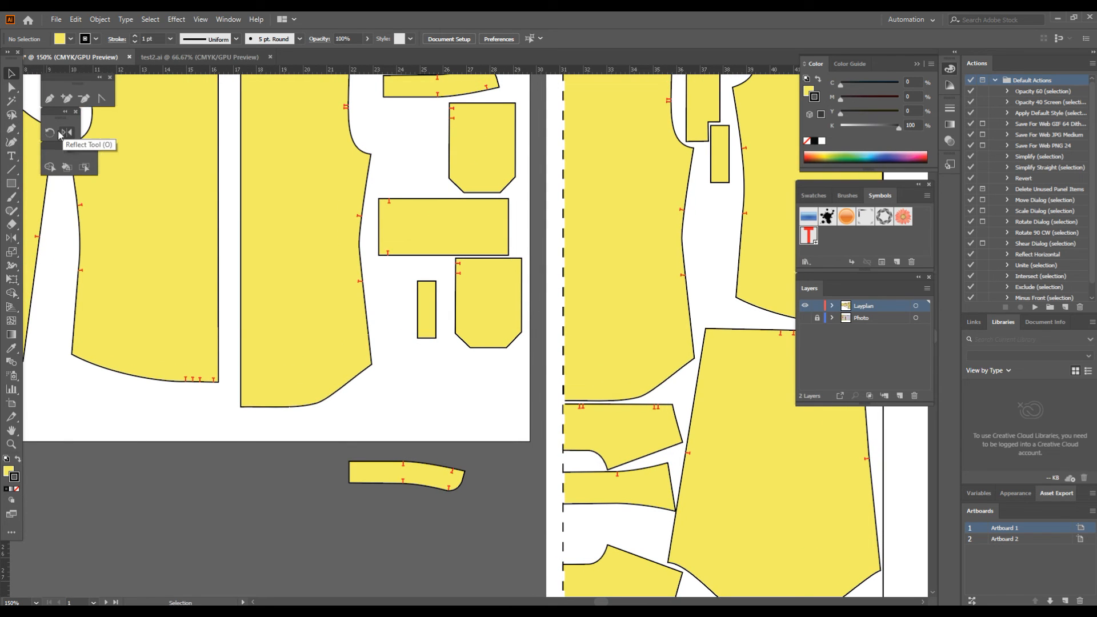
{"action": "key", "text": "space"}
{"action": "left_click_drag", "start_coordinate": [365, 166], "coordinate": [371, 199]}
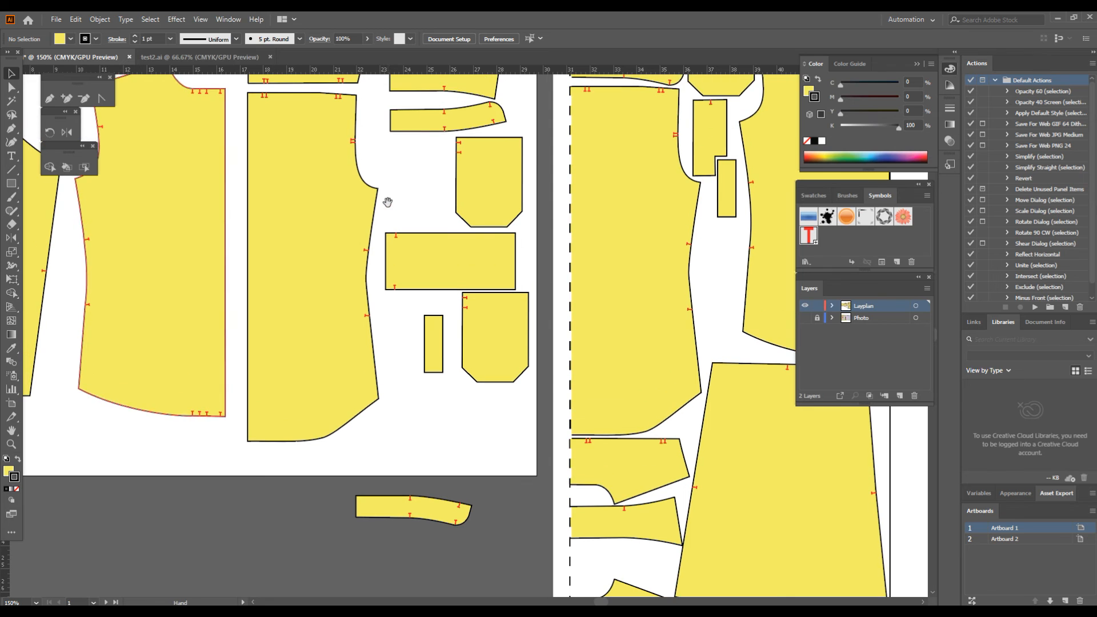
{"action": "left_click_drag", "start_coordinate": [429, 122], "coordinate": [400, 411]}
{"action": "left_click", "coordinate": [404, 412], "text": "ctrl"}
{"action": "left_click", "coordinate": [403, 412], "text": "ctrl"}
{"action": "left_click_drag", "start_coordinate": [616, 298], "coordinate": [465, 487]}
{"action": "left_click_drag", "start_coordinate": [451, 442], "coordinate": [487, 443]}
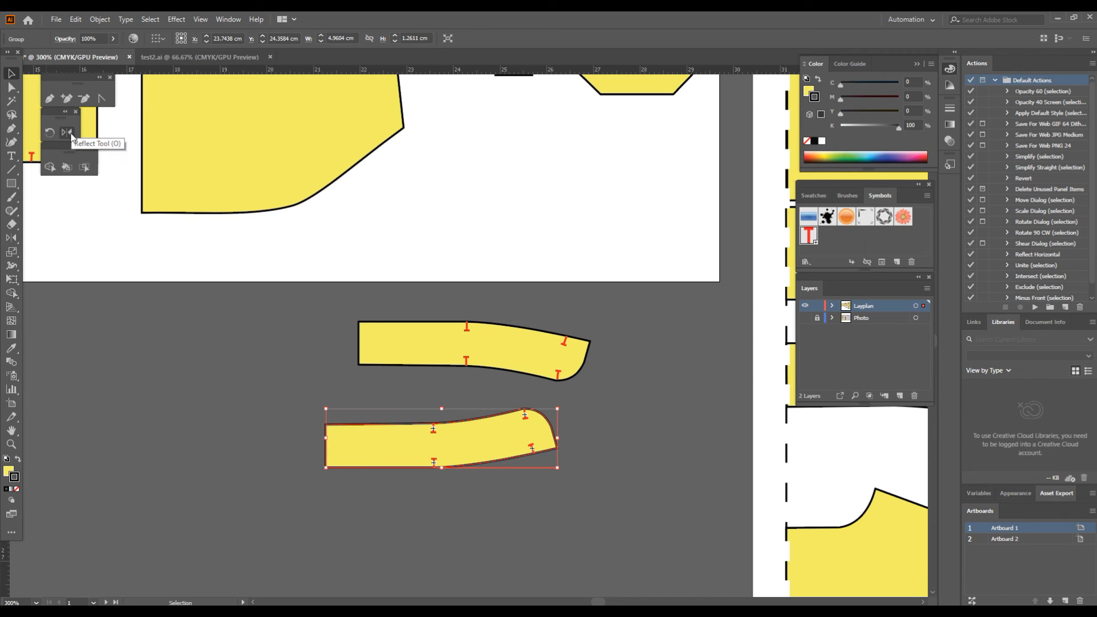
Reflect the second copy across the horizontal axis about a point on its lower edge, using the Reflect tool
{"action": "left_click", "coordinate": [67, 132]}
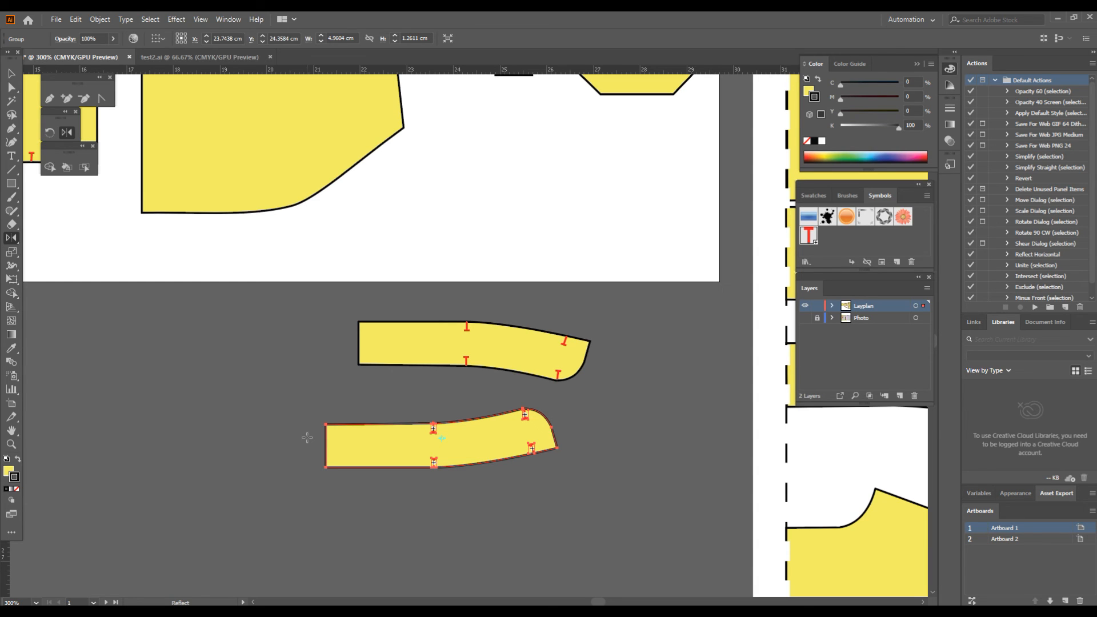
{"action": "left_click", "coordinate": [384, 464], "text": "alt"}
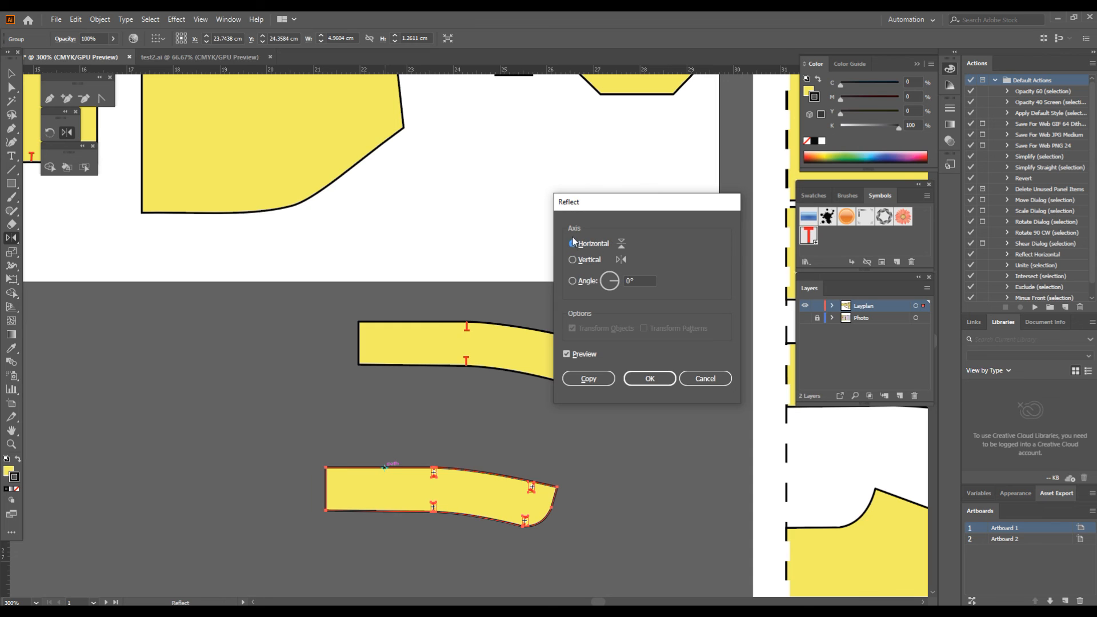
{"action": "left_click", "coordinate": [659, 382]}
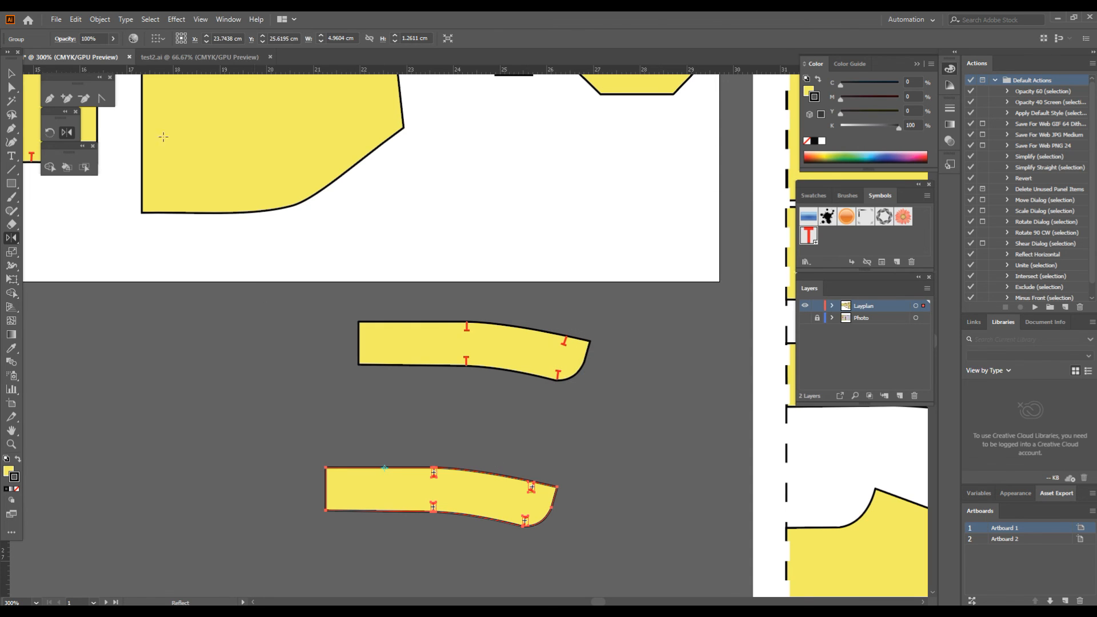
{"action": "left_click", "coordinate": [11, 73]}
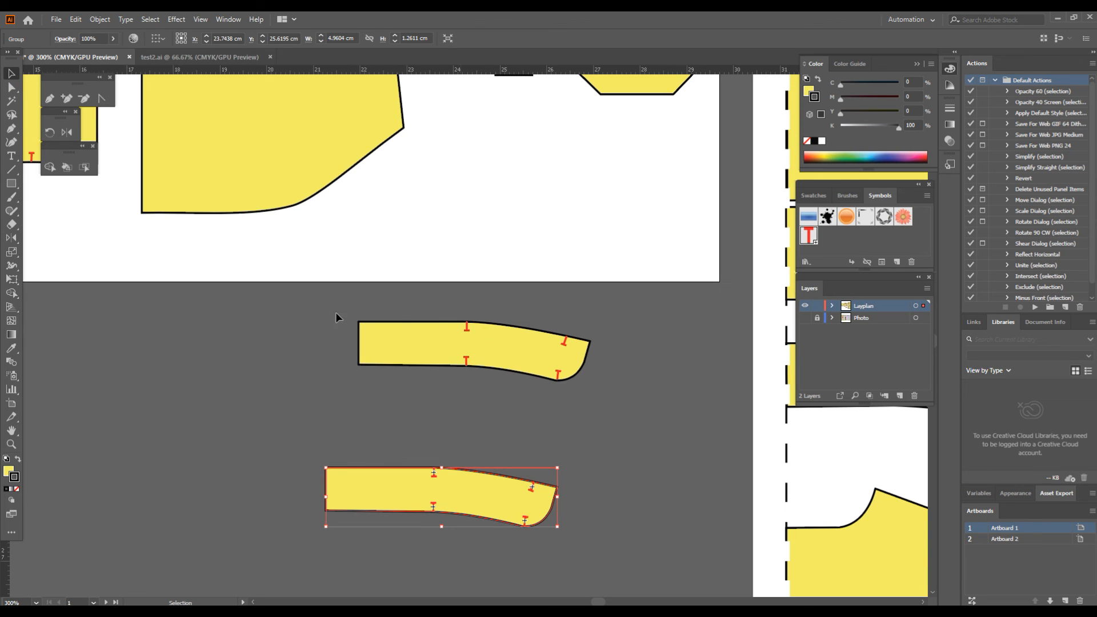
Delete both reflected collar copies below the first artboard
{"action": "left_click_drag", "start_coordinate": [291, 307], "coordinate": [636, 565]}
{"action": "key", "text": "Delete"}
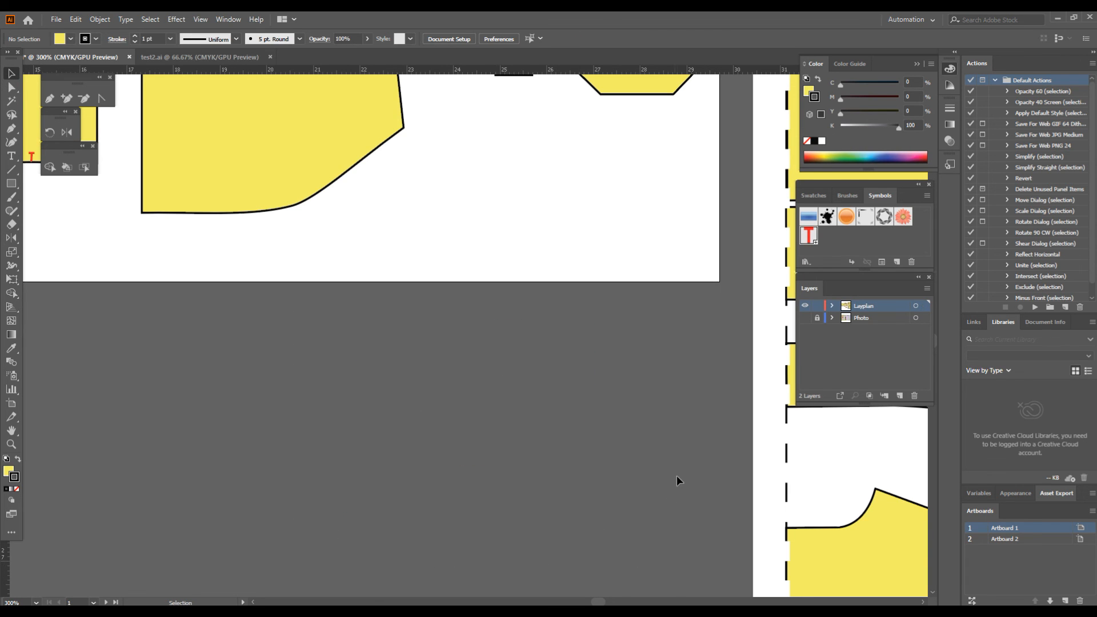
Rotate the large sleeve piece on the second artboard by 180°
{"action": "scroll", "coordinate": [680, 464], "scroll_direction": "down", "scroll_amount": 2}
{"action": "left_click_drag", "start_coordinate": [674, 395], "coordinate": [696, 523]}
{"action": "left_click_drag", "start_coordinate": [750, 350], "coordinate": [751, 341]}
{"action": "left_click", "coordinate": [751, 343], "text": "ctrl+alt"}
{"action": "left_click_drag", "start_coordinate": [647, 350], "coordinate": [791, 364]}
{"action": "left_click_drag", "start_coordinate": [669, 389], "coordinate": [695, 377]}
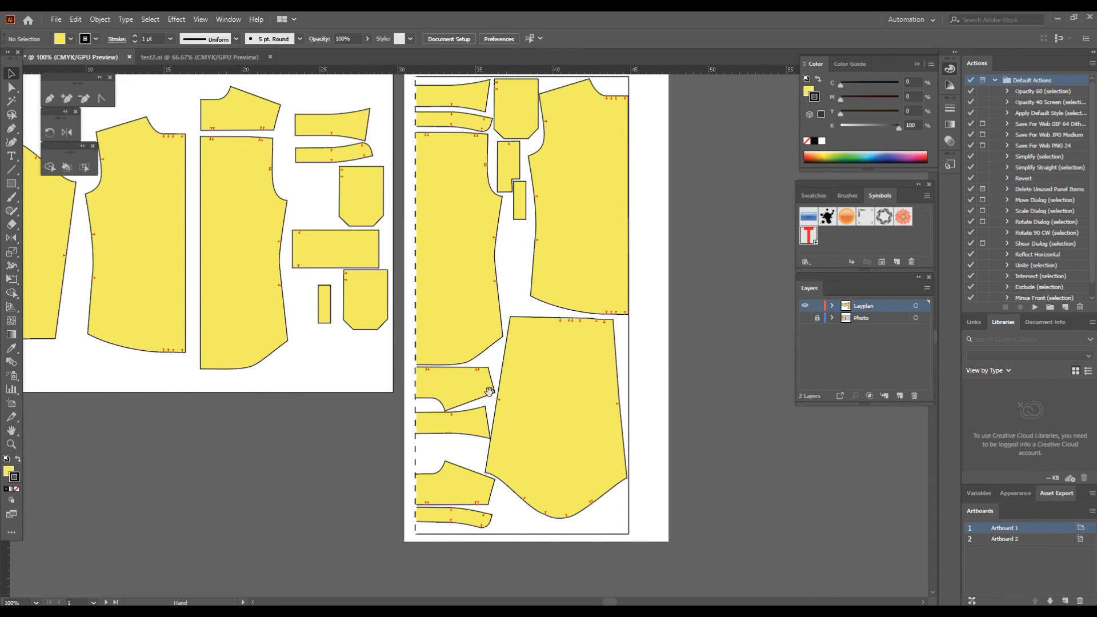
{"action": "left_click_drag", "start_coordinate": [552, 394], "coordinate": [586, 396]}
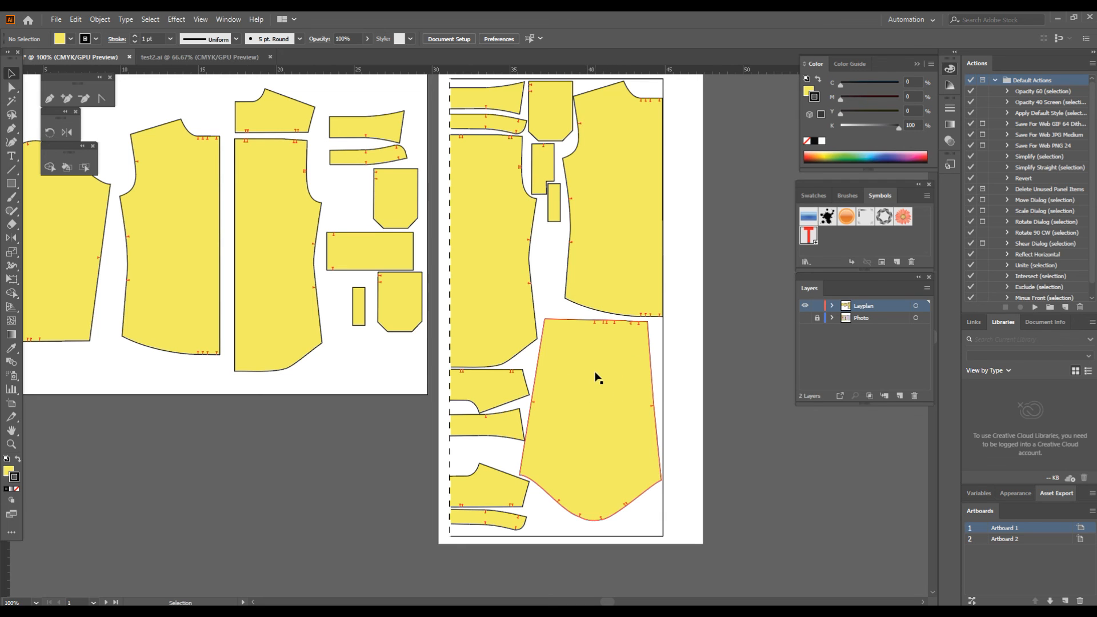
{"action": "left_click", "coordinate": [592, 402]}
{"action": "left_click", "coordinate": [592, 401]}
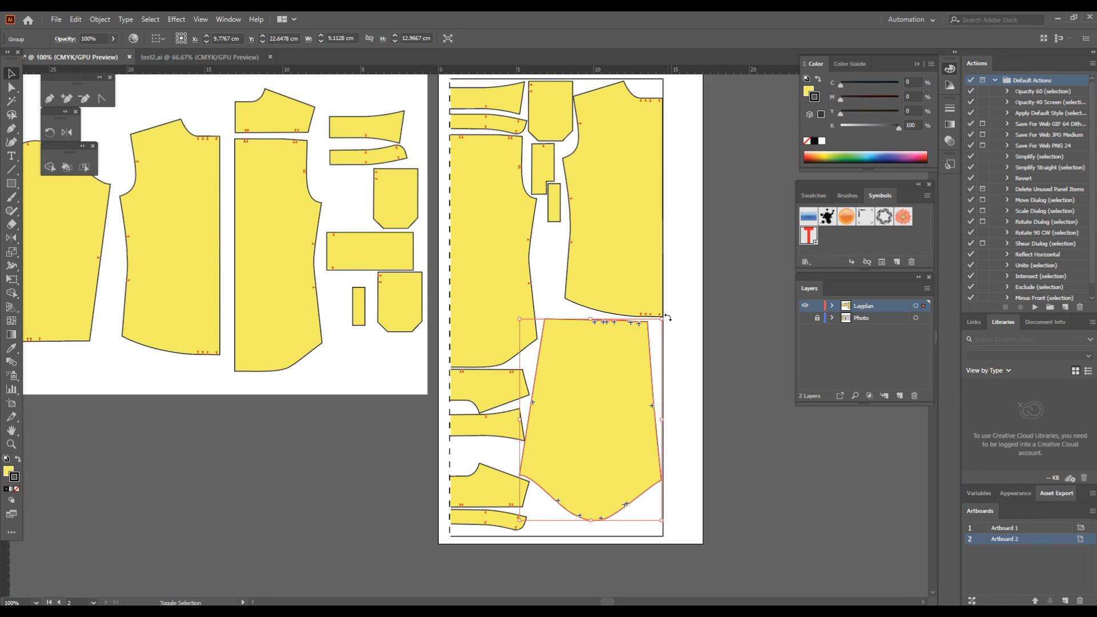
{"action": "left_click_drag", "start_coordinate": [668, 318], "coordinate": [493, 585]}
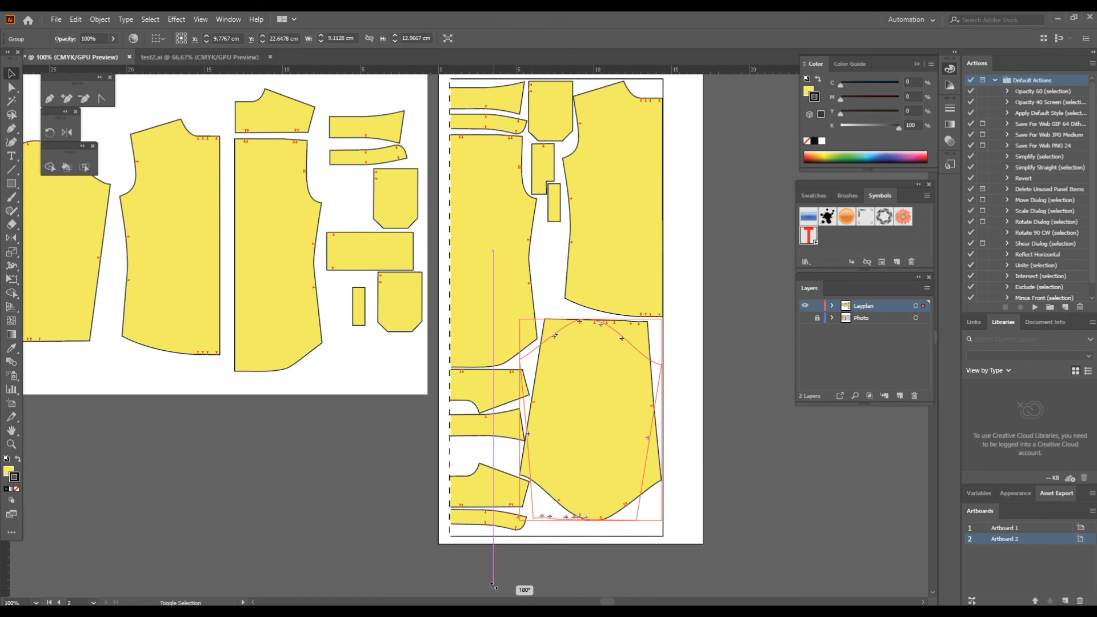
{"action": "left_click_drag", "start_coordinate": [494, 586], "coordinate": [495, 583]}
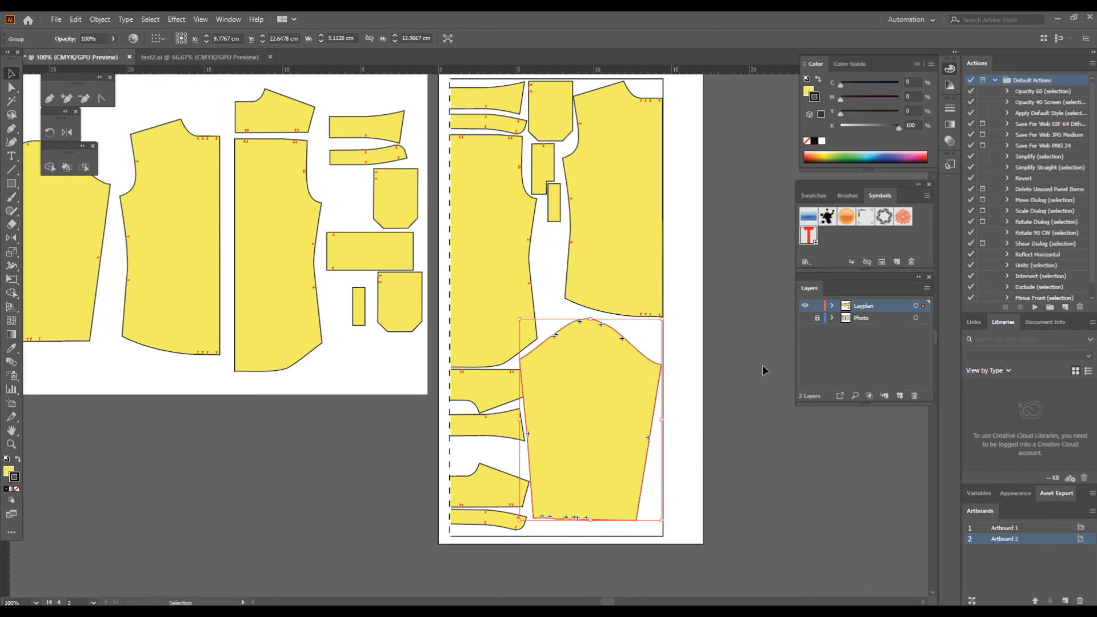
Undo the rotation of the sleeve piece and deselect it
{"action": "key", "text": "ctrl+z"}
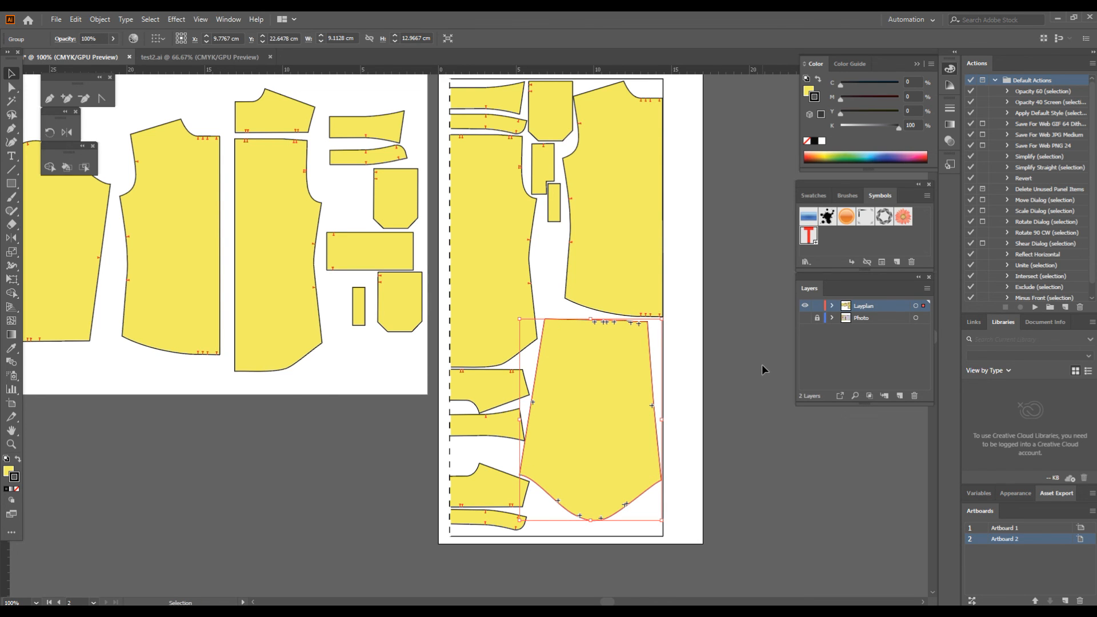
{"action": "left_click", "coordinate": [738, 323]}
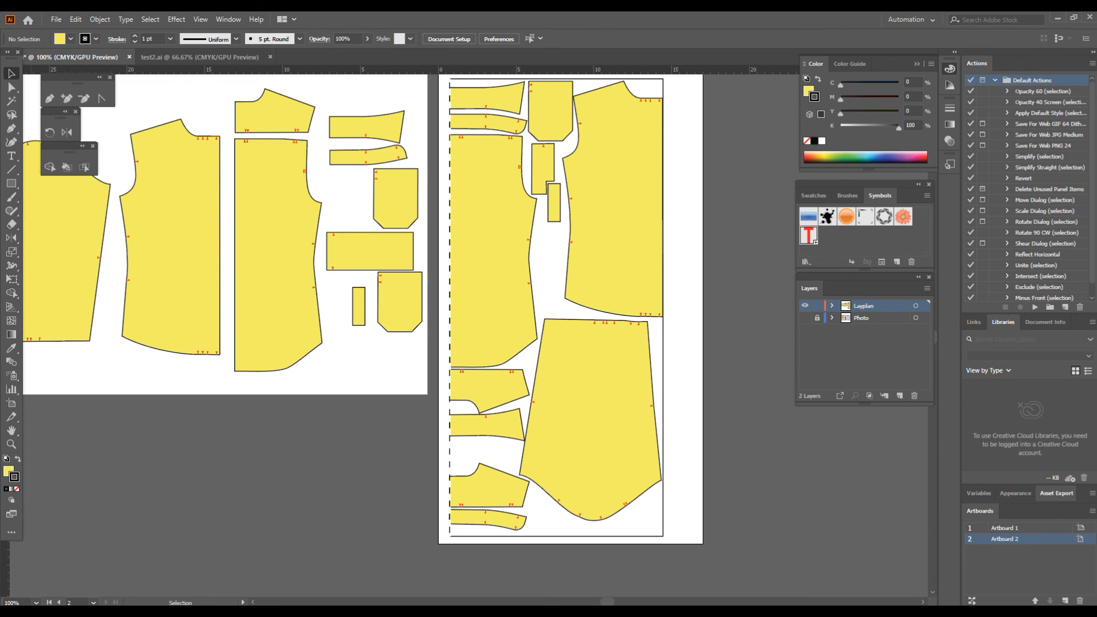